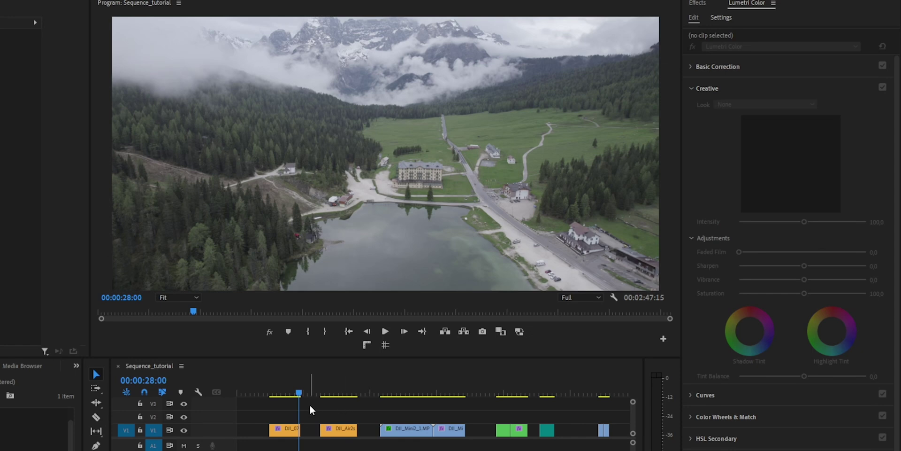
Select the first drone clip, DJI_0792.MP4, on V1 for grading.
{"action": "left_click", "coordinate": [297, 393]}
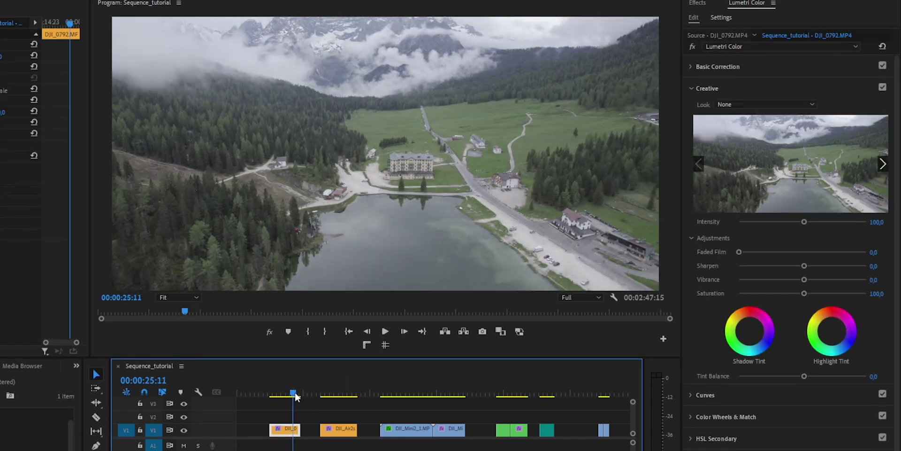
Scrub and play through DJI_0792 to find a better starting frame.
{"action": "mouse_move", "coordinate": [297, 393]}
{"action": "left_mouse_down"}
{"action": "mouse_move", "coordinate": [353, 398]}
{"action": "mouse_move", "coordinate": [291, 396]}
{"action": "left_mouse_up"}
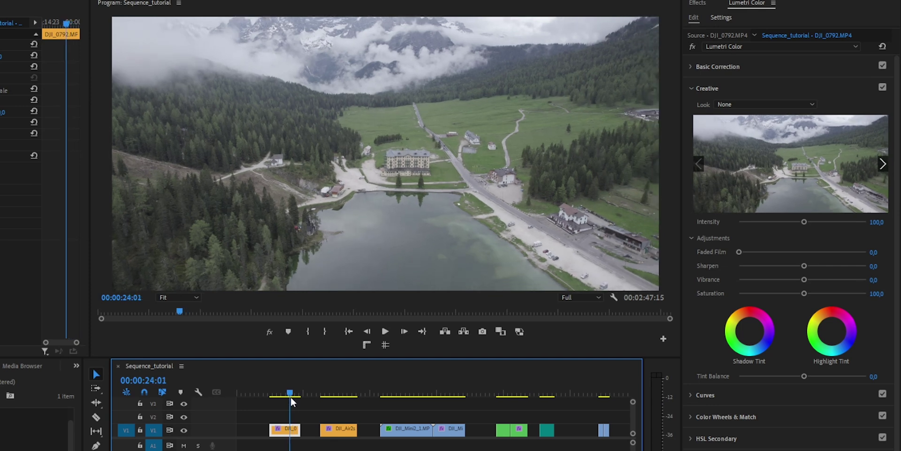
{"action": "left_click_drag", "start_coordinate": [291, 396], "coordinate": [274, 398]}
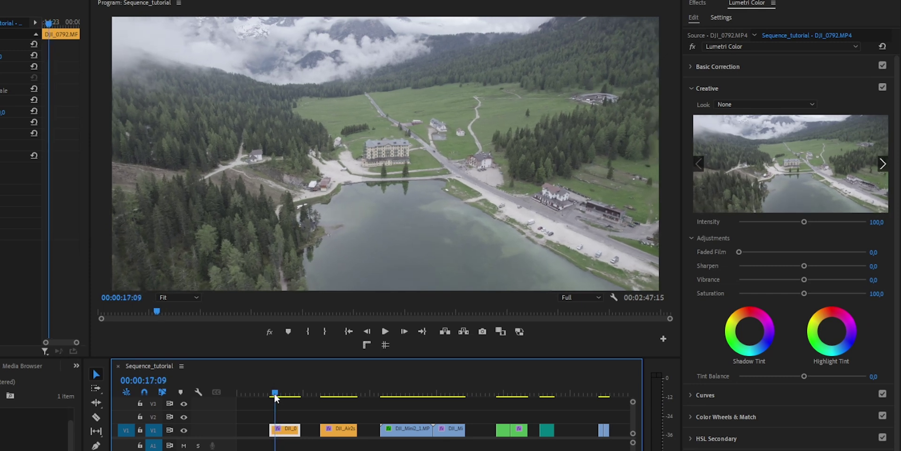
{"action": "left_click_drag", "start_coordinate": [275, 395], "coordinate": [273, 396]}
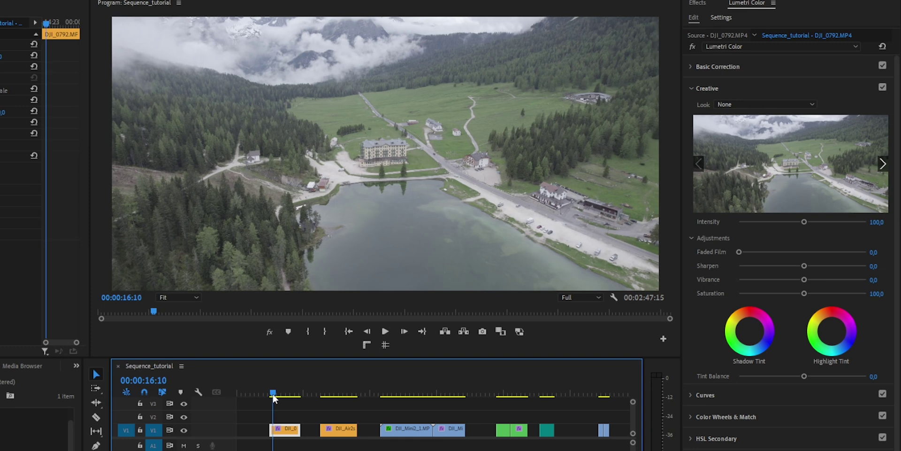
{"action": "key", "text": "space"}
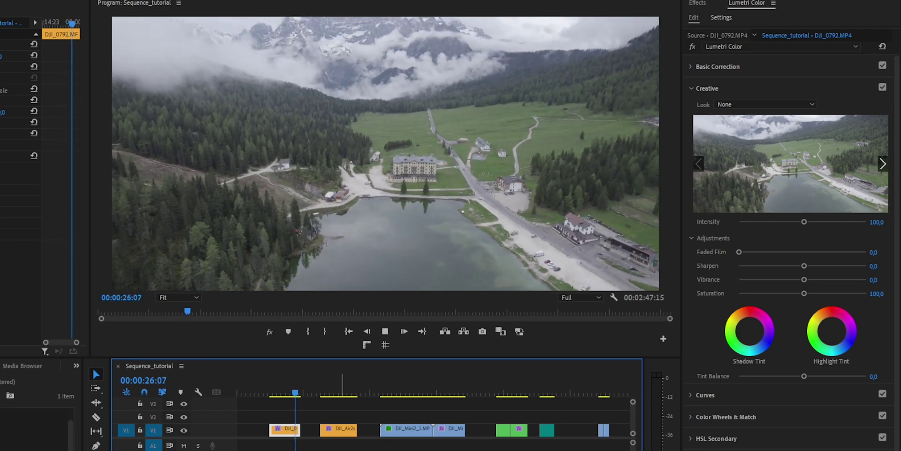
{"action": "key", "text": "space"}
{"action": "left_click_drag", "start_coordinate": [300, 395], "coordinate": [283, 399]}
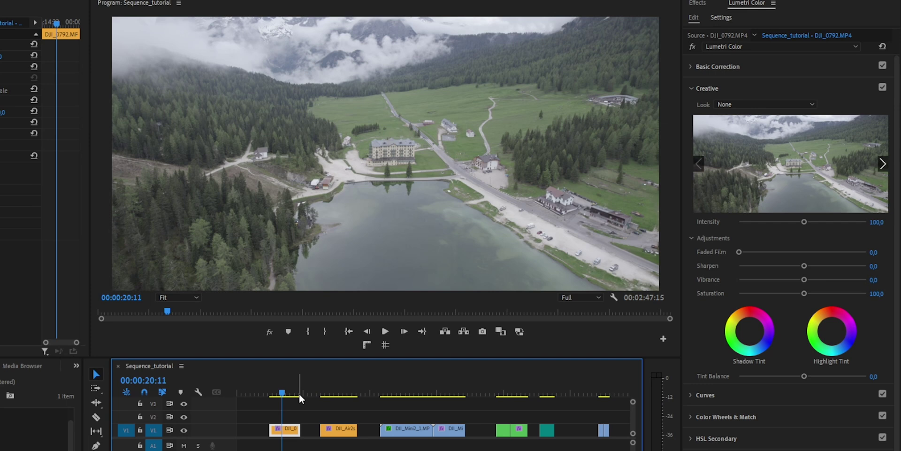
{"action": "left_click", "coordinate": [284, 392]}
{"action": "left_click_drag", "start_coordinate": [285, 392], "coordinate": [300, 393]}
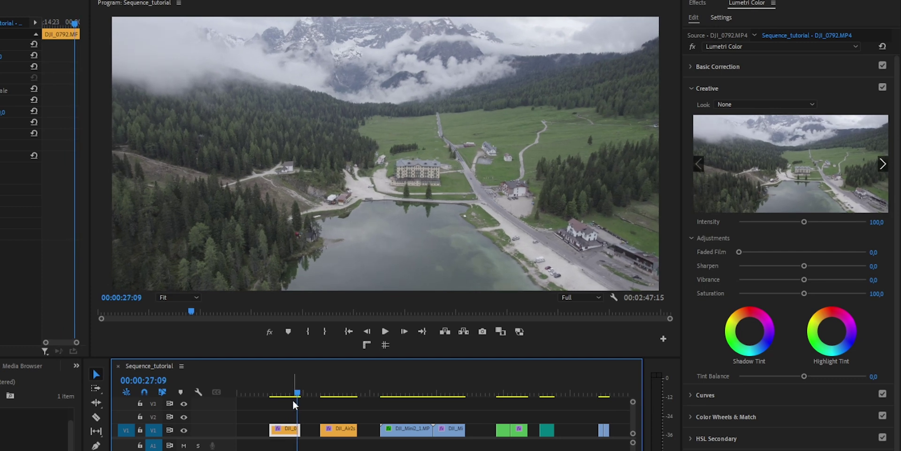
{"action": "left_click_drag", "start_coordinate": [300, 393], "coordinate": [290, 397]}
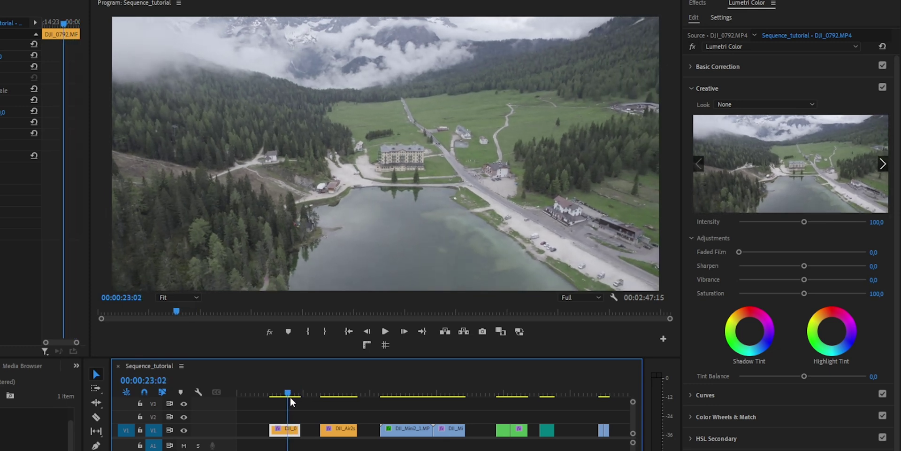
{"action": "left_click_drag", "start_coordinate": [290, 396], "coordinate": [288, 397]}
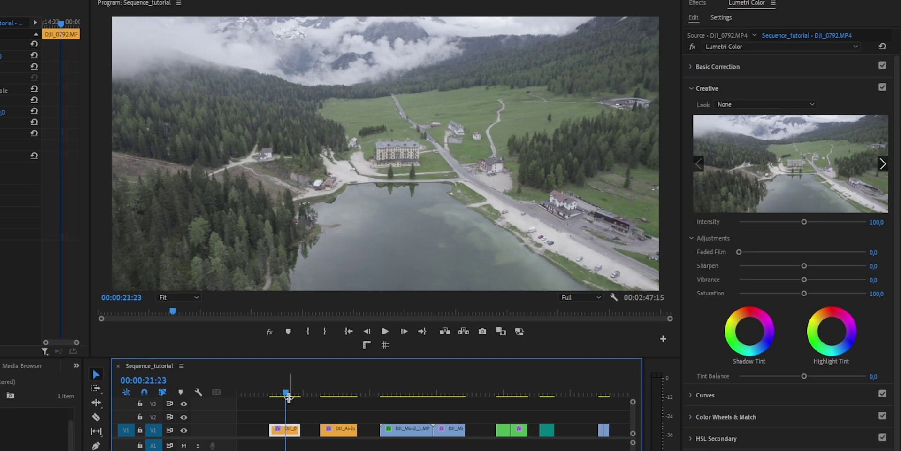
Trim about 2 s off DJI_0792's start, leaving 00:00:11:15, then review and zoom the timeline.
{"action": "left_click_drag", "start_coordinate": [266, 436], "coordinate": [288, 431]}
{"action": "left_click", "coordinate": [385, 332]}
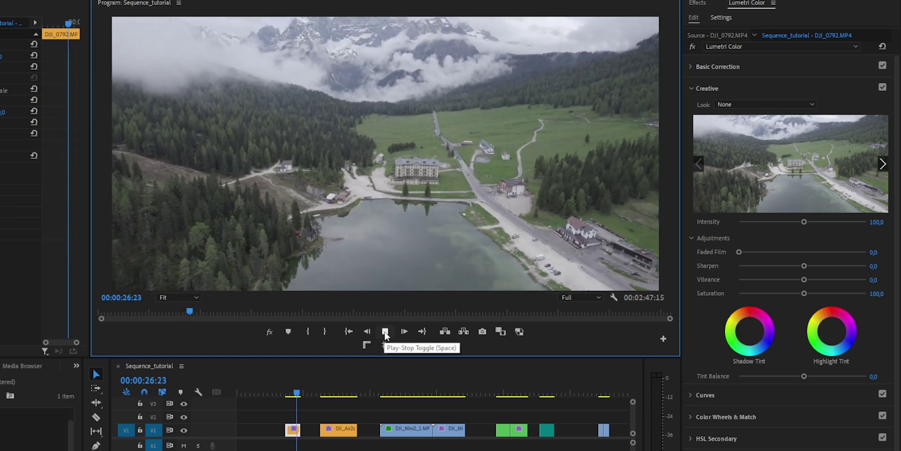
{"action": "left_click", "coordinate": [385, 332]}
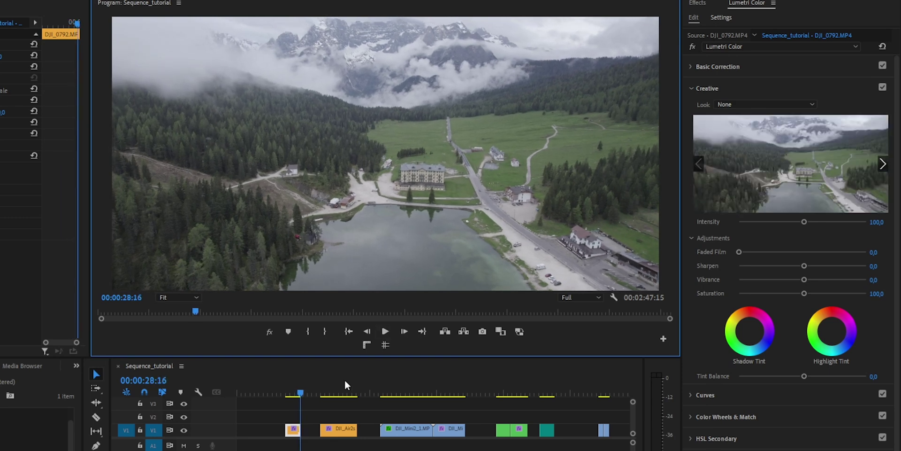
{"action": "left_click_drag", "start_coordinate": [301, 394], "coordinate": [291, 403]}
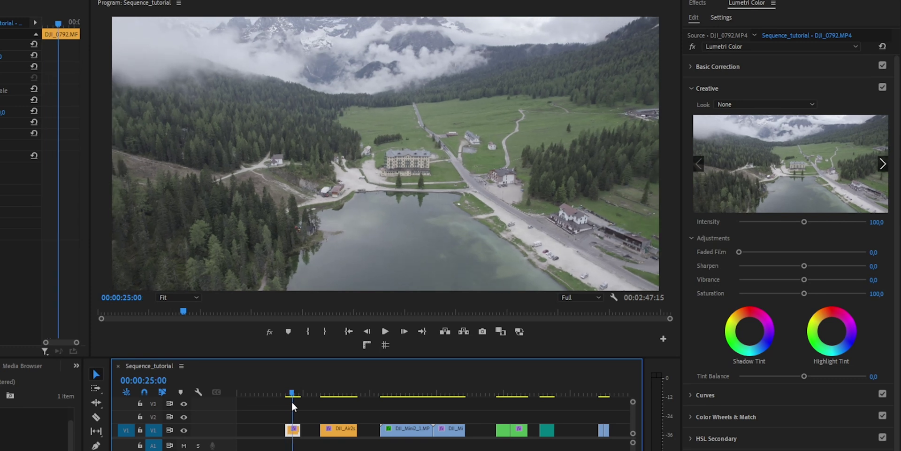
{"action": "left_click_drag", "start_coordinate": [290, 403], "coordinate": [294, 402]}
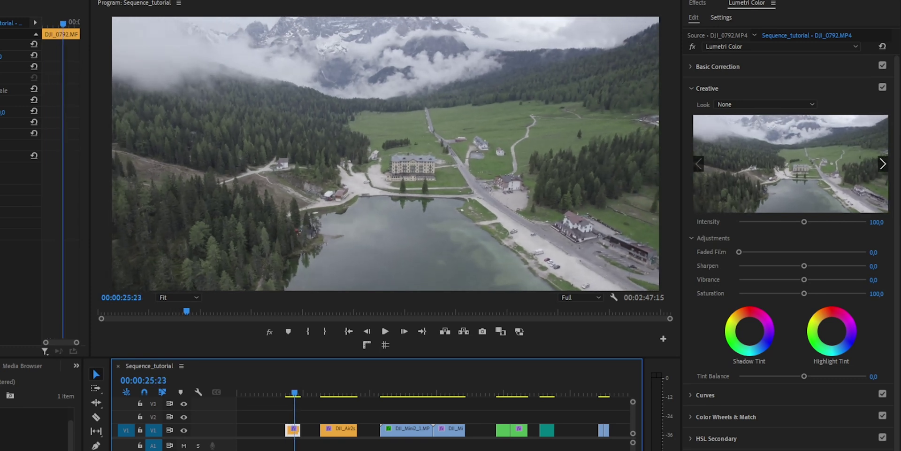
{"action": "key", "text": "equal"}
{"action": "key", "text": "equal"}
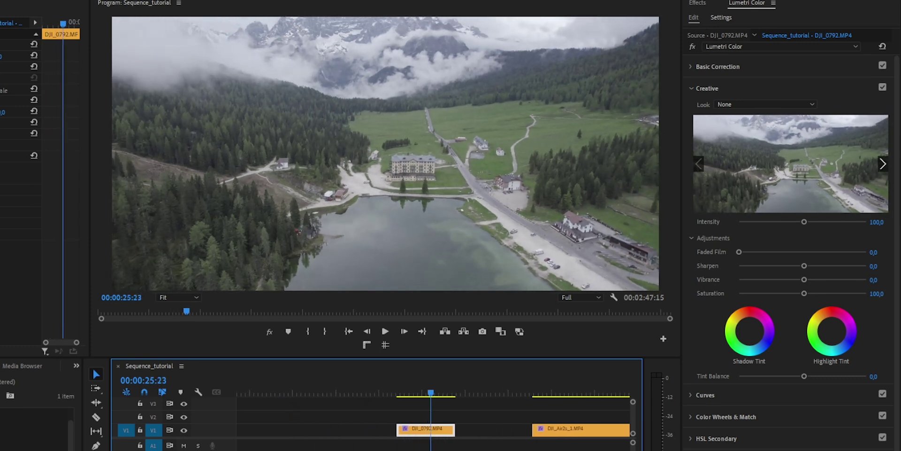
Apply the GGFD_Culla creative look to DJI_0792 and compare graded versus ungraded.
{"action": "scroll", "coordinate": [432, 413], "scroll_direction": "right", "scroll_amount": 2}
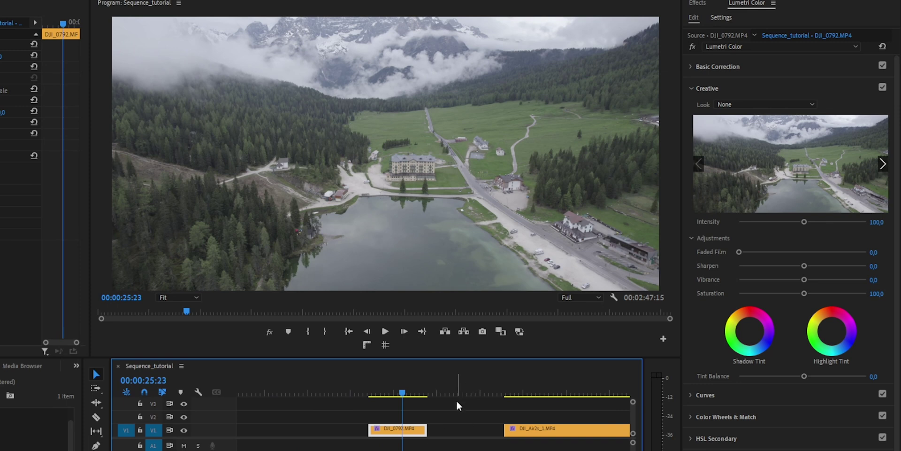
{"action": "left_click", "coordinate": [769, 107]}
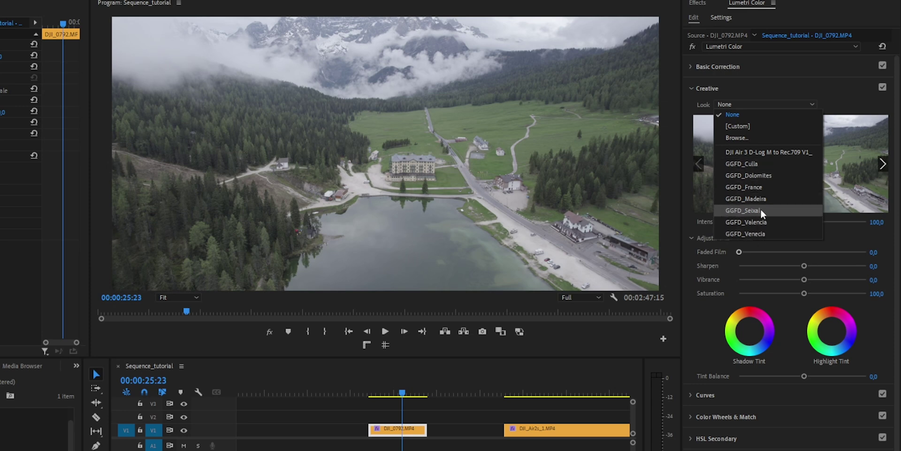
{"action": "left_click", "coordinate": [768, 162]}
{"action": "left_click", "coordinate": [270, 331]}
{"action": "left_click", "coordinate": [267, 332]}
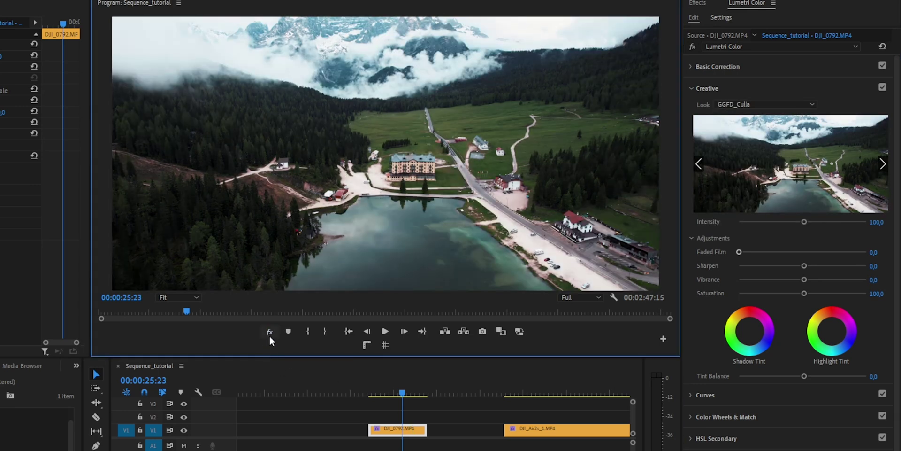
{"action": "left_click", "coordinate": [270, 336]}
{"action": "left_click", "coordinate": [270, 335]}
{"action": "left_click_drag", "start_coordinate": [402, 392], "coordinate": [397, 392]}
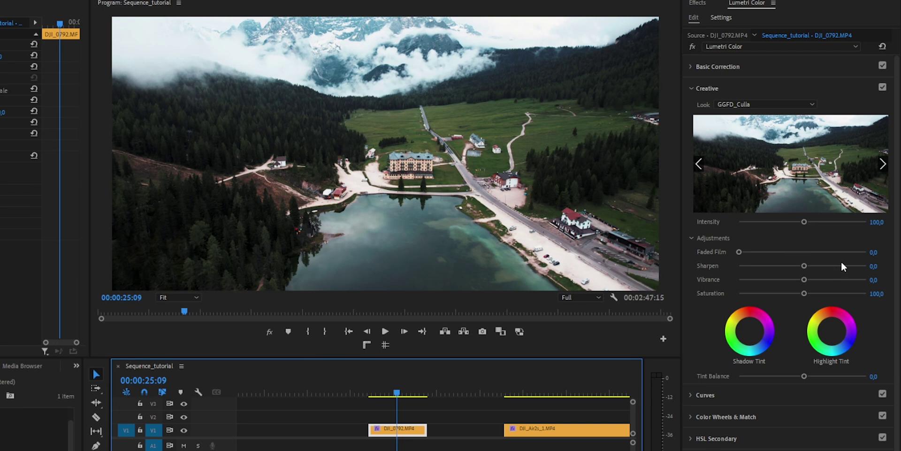
Lower the look's intensity to about 70.5, then add an Adjustment Layer on V2 above the clip.
{"action": "left_click_drag", "start_coordinate": [804, 223], "coordinate": [776, 231]}
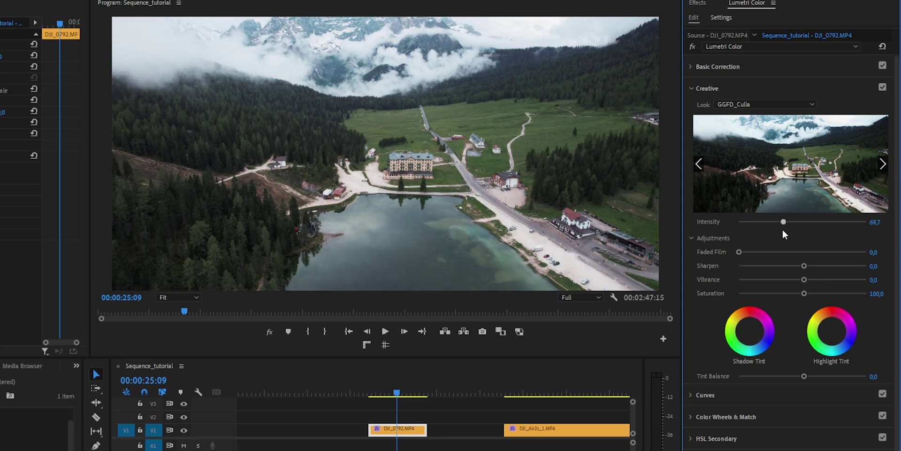
{"action": "left_click", "coordinate": [269, 333]}
{"action": "left_click", "coordinate": [266, 332]}
{"action": "left_click", "coordinate": [267, 332]}
{"action": "left_click", "coordinate": [268, 334]}
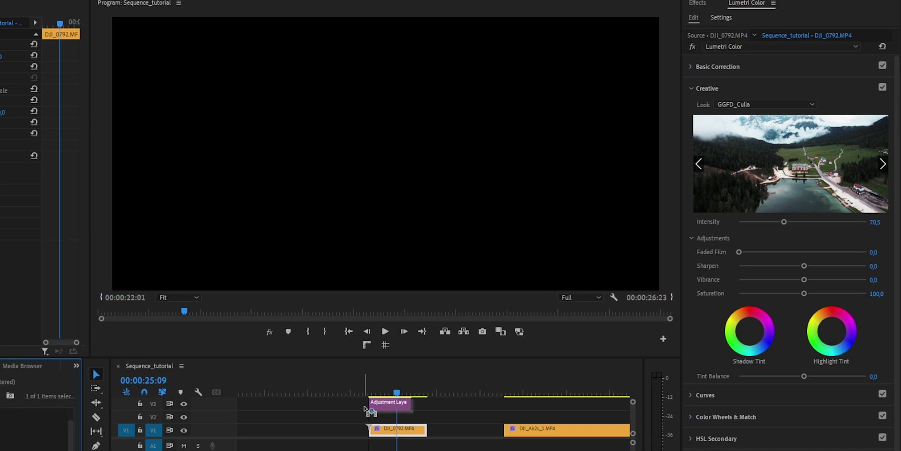
{"action": "left_click_drag", "start_coordinate": [52, 429], "coordinate": [427, 419]}
{"action": "left_click", "coordinate": [387, 413]}
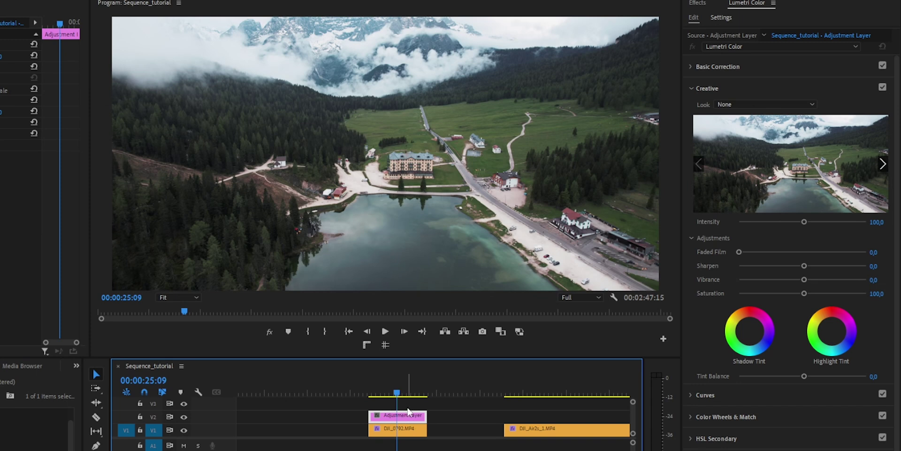
On the adjustment layer, set Contrast 17, Highlights -7.1, Shadows 12.9 and Whites 13.7.
{"action": "left_click", "coordinate": [715, 66]}
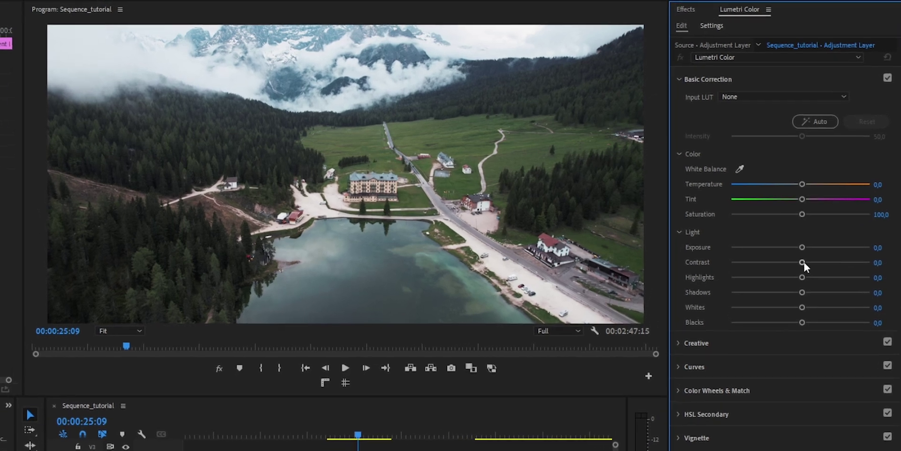
{"action": "left_click_drag", "start_coordinate": [804, 234], "coordinate": [826, 234]}
{"action": "mouse_move", "coordinate": [825, 296]}
{"action": "left_mouse_down"}
{"action": "mouse_move", "coordinate": [811, 297]}
{"action": "mouse_move", "coordinate": [831, 312]}
{"action": "mouse_move", "coordinate": [801, 317]}
{"action": "mouse_move", "coordinate": [808, 345]}
{"action": "left_mouse_up"}
{"action": "left_click_drag", "start_coordinate": [812, 312], "coordinate": [793, 313]}
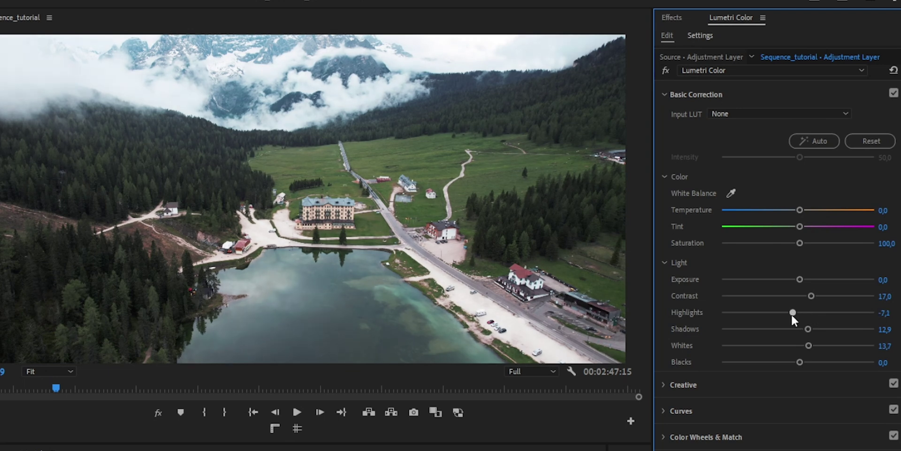
{"action": "left_click", "coordinate": [893, 92]}
{"action": "left_click", "coordinate": [893, 92]}
{"action": "left_click", "coordinate": [894, 92]}
{"action": "left_click", "coordinate": [894, 93]}
Set the adjustment layer's Temperature to -12 and leave Tint at 0.
{"action": "left_click_drag", "start_coordinate": [801, 210], "coordinate": [791, 210]}
{"action": "left_click", "coordinate": [885, 210]}
{"action": "type", "text": "-12"}
{"action": "key", "text": "Return"}
{"action": "left_click_drag", "start_coordinate": [800, 226], "coordinate": [801, 228]}
{"action": "left_click", "coordinate": [883, 227]}
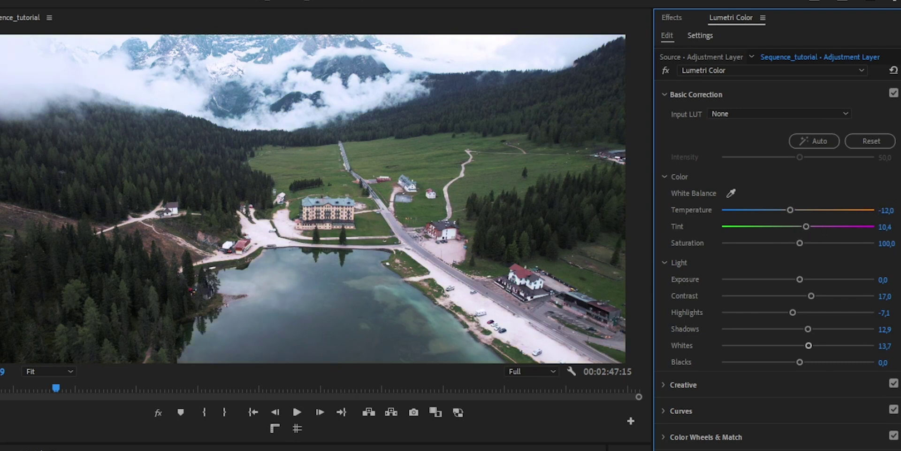
{"action": "type", "text": "2"}
{"action": "key", "text": "Return"}
{"action": "left_click", "coordinate": [884, 227]}
{"action": "type", "text": "0"}
{"action": "key", "text": "Return"}
{"action": "left_click", "coordinate": [681, 411]}
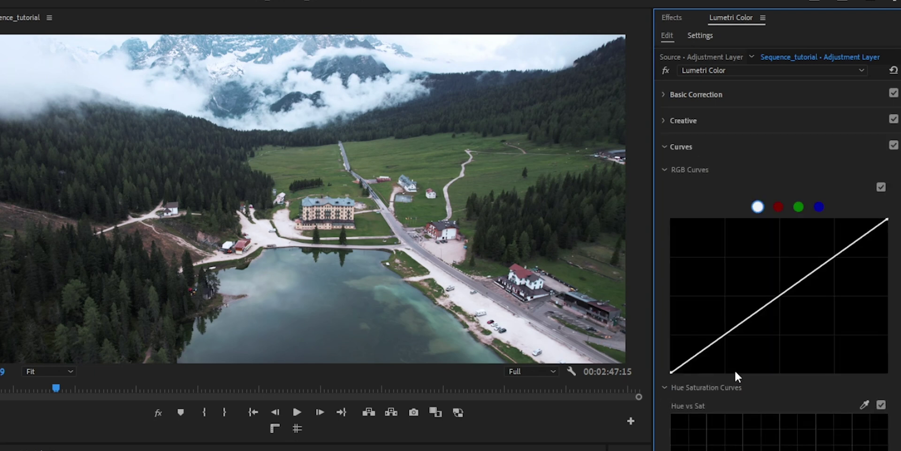
Add three points to the RGB curve and bend it into a gentle S.
{"action": "left_click", "coordinate": [723, 335]}
{"action": "left_click", "coordinate": [780, 295]}
{"action": "left_click", "coordinate": [835, 255]}
{"action": "left_click_drag", "start_coordinate": [724, 335], "coordinate": [727, 337]}
{"action": "left_click_drag", "start_coordinate": [836, 255], "coordinate": [834, 254]}
{"action": "left_click", "coordinate": [882, 187]}
{"action": "left_click", "coordinate": [881, 187]}
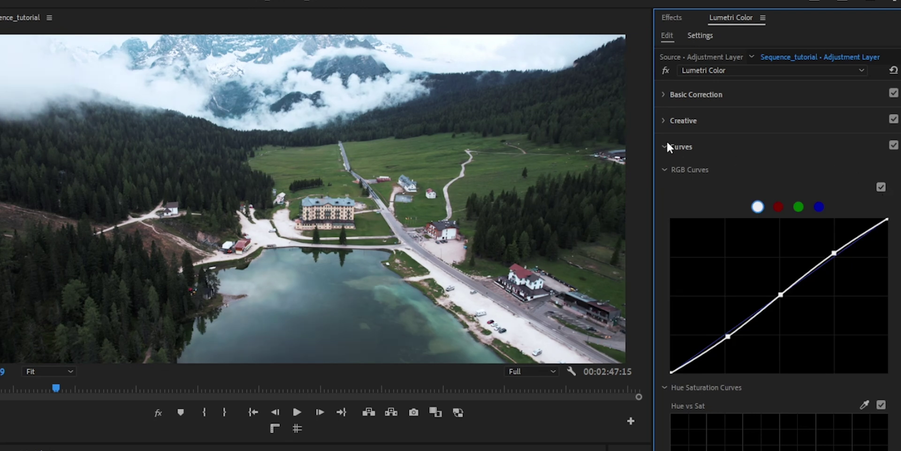
Compare the graded and ungraded lake shot, then play it back.
{"action": "left_click", "coordinate": [672, 146]}
{"action": "left_click", "coordinate": [676, 121]}
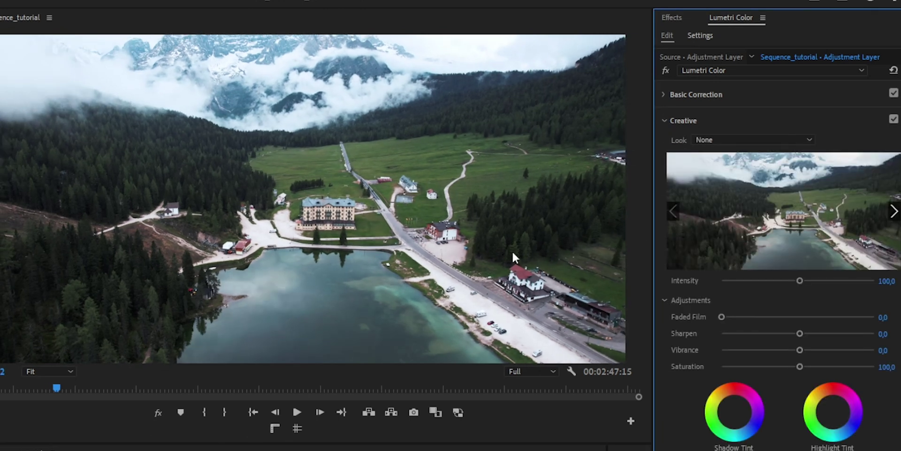
{"action": "left_click", "coordinate": [159, 413]}
{"action": "left_click", "coordinate": [159, 412]}
{"action": "left_click", "coordinate": [159, 412]}
{"action": "left_click", "coordinate": [159, 412]}
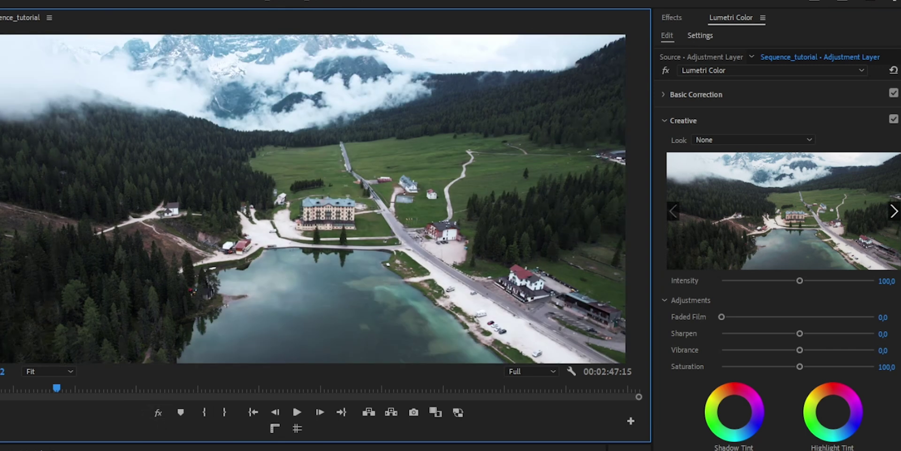
{"action": "left_click", "coordinate": [160, 412]}
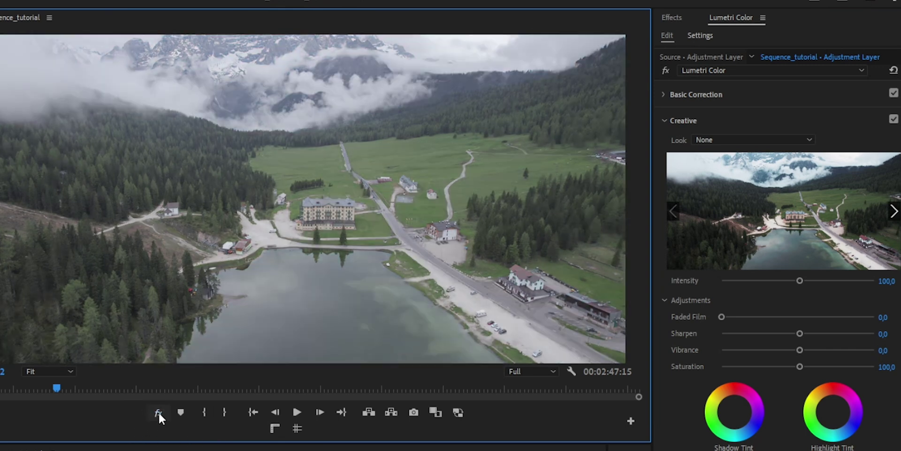
{"action": "left_click", "coordinate": [158, 412]}
{"action": "key", "text": "space"}
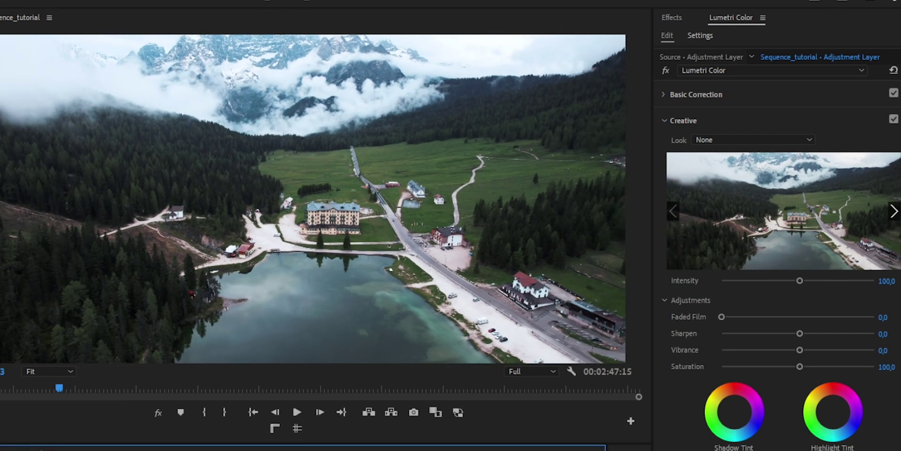
Pull the lower RGB curve point down to darken shadows and toggle the curve to compare.
{"action": "left_click", "coordinate": [689, 95]}
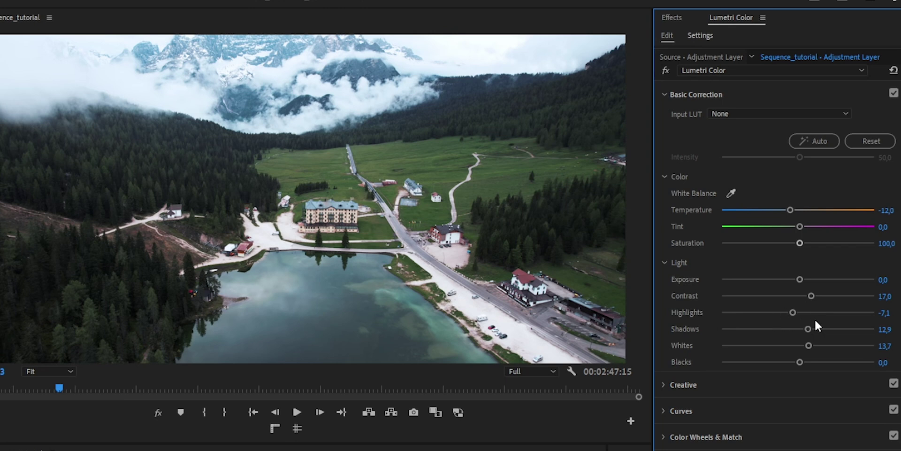
{"action": "left_click", "coordinate": [701, 95]}
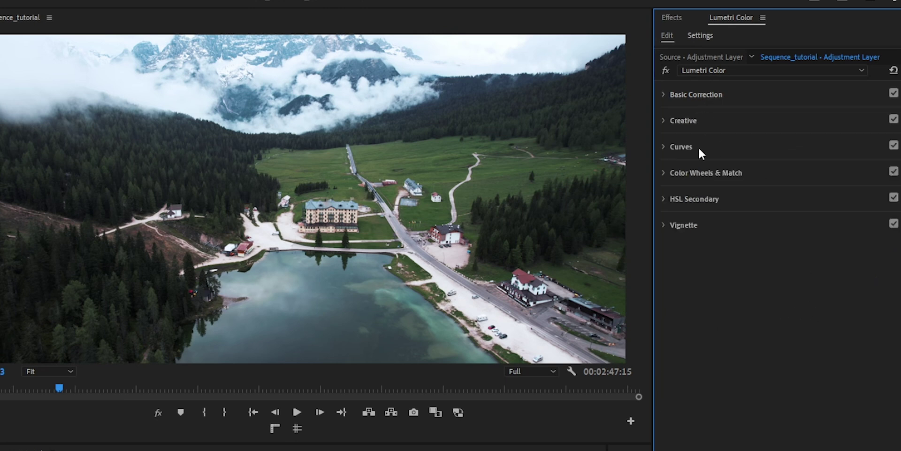
{"action": "left_click", "coordinate": [681, 121]}
{"action": "left_click", "coordinate": [680, 121]}
{"action": "left_click", "coordinate": [680, 148]}
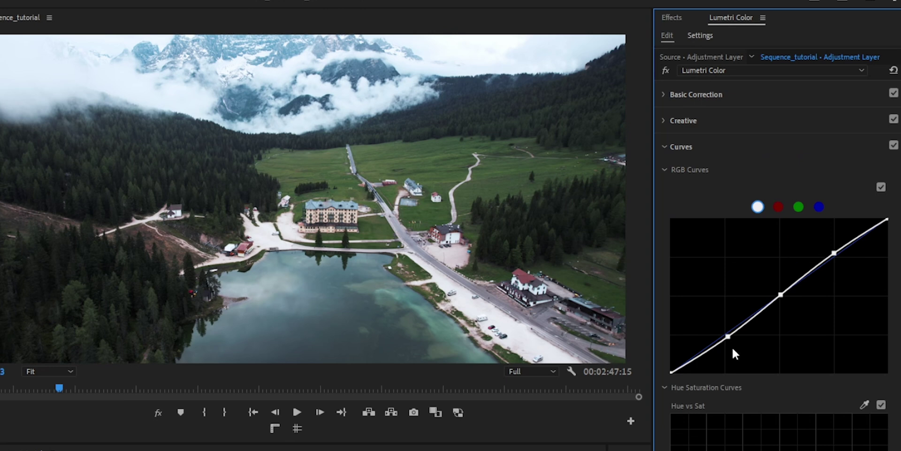
{"action": "mouse_move", "coordinate": [728, 337]}
{"action": "left_mouse_down"}
{"action": "mouse_move", "coordinate": [719, 322]}
{"action": "mouse_move", "coordinate": [727, 336]}
{"action": "left_mouse_up"}
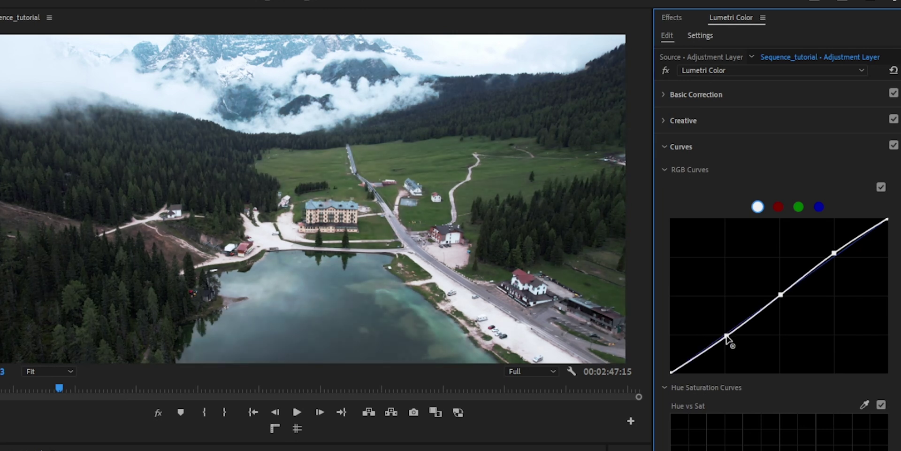
{"action": "left_click", "coordinate": [881, 188]}
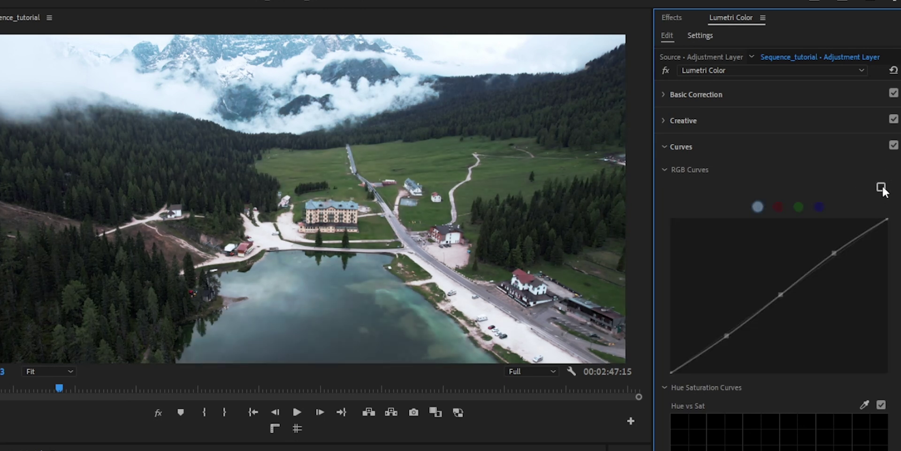
{"action": "left_click", "coordinate": [881, 187]}
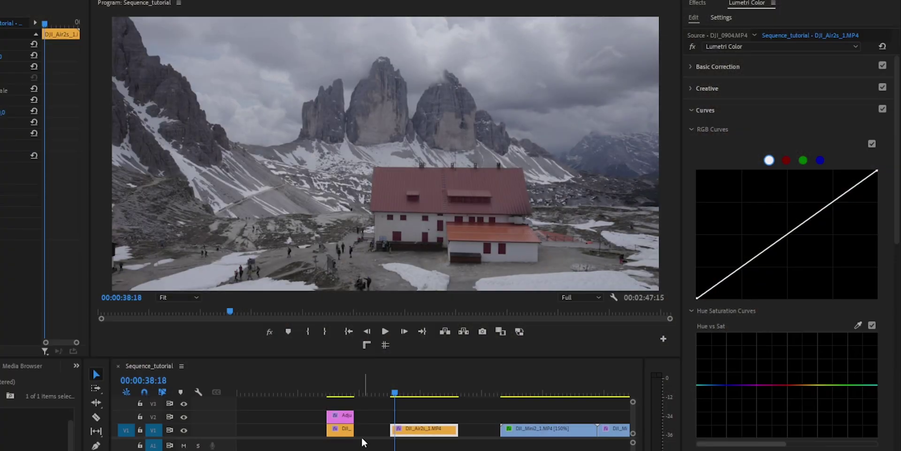
Trim DJI_Air2s_1's start to 00:00:45:03 and preview its new opening.
{"action": "mouse_move", "coordinate": [393, 393]}
{"action": "left_mouse_down"}
{"action": "mouse_move", "coordinate": [431, 393]}
{"action": "mouse_move", "coordinate": [407, 402]}
{"action": "left_mouse_up"}
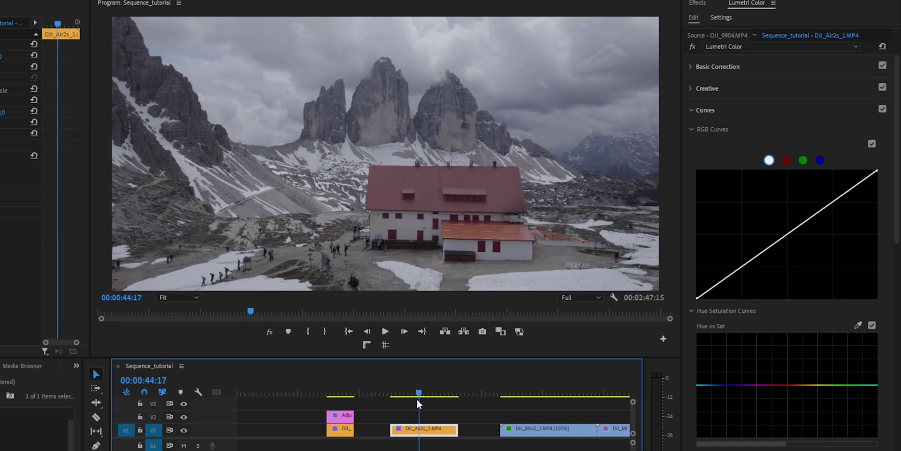
{"action": "left_click_drag", "start_coordinate": [406, 401], "coordinate": [422, 397]}
{"action": "left_click_drag", "start_coordinate": [394, 429], "coordinate": [423, 428]}
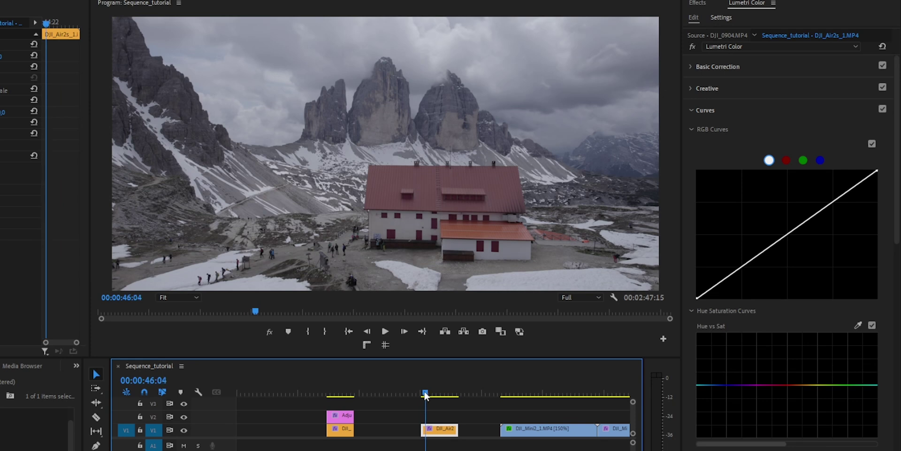
{"action": "left_click_drag", "start_coordinate": [425, 394], "coordinate": [434, 397]}
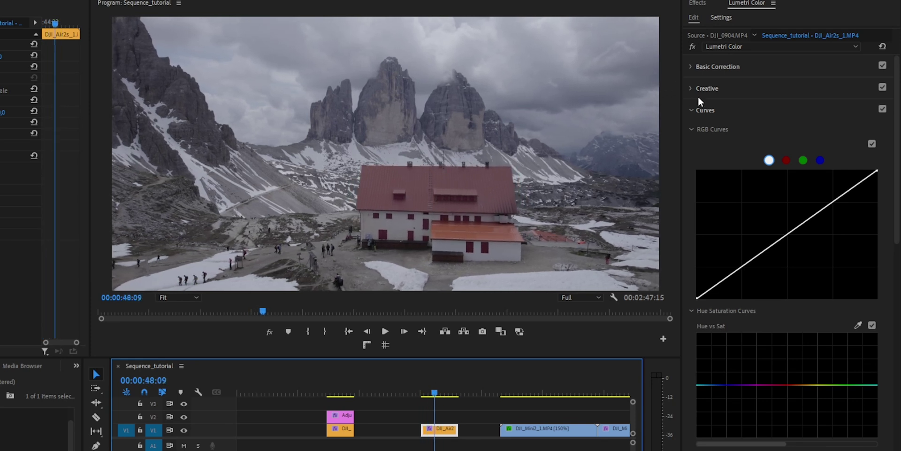
Apply the GGFD_Dolomites look to the hut clip, compare with effects muted, and add an adjustment layer.
{"action": "left_click", "coordinate": [700, 93]}
{"action": "left_click", "coordinate": [729, 104]}
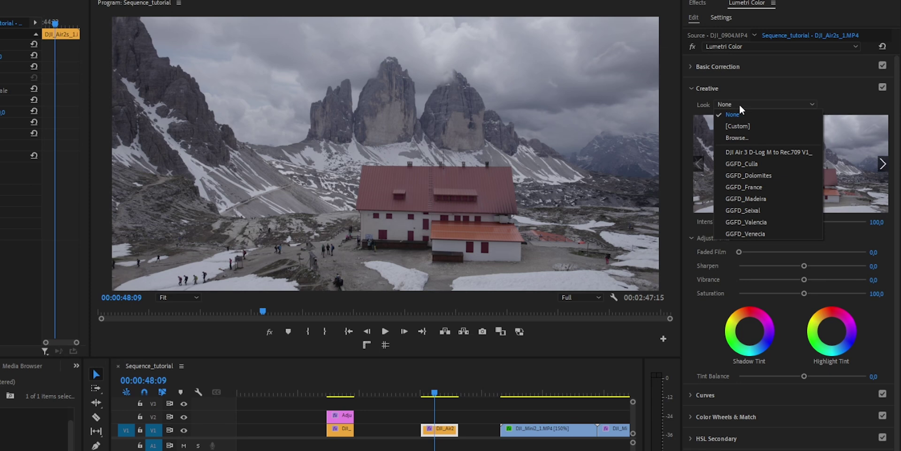
{"action": "left_click", "coordinate": [774, 176]}
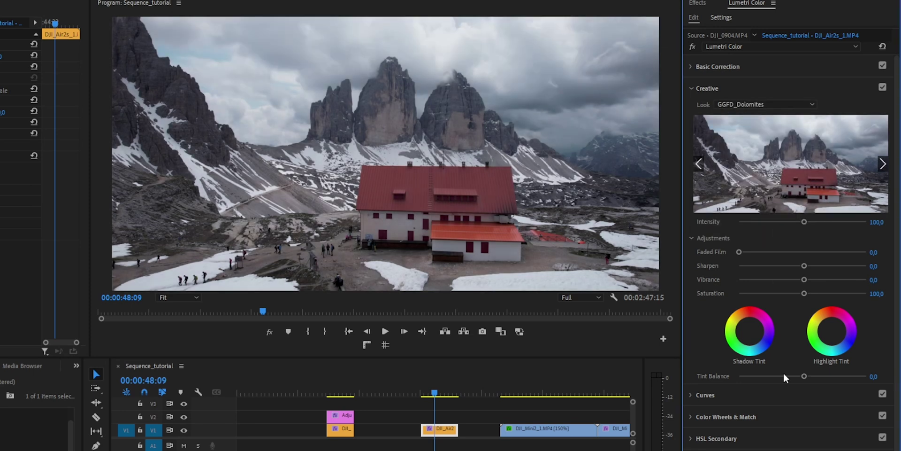
{"action": "left_click", "coordinate": [271, 332]}
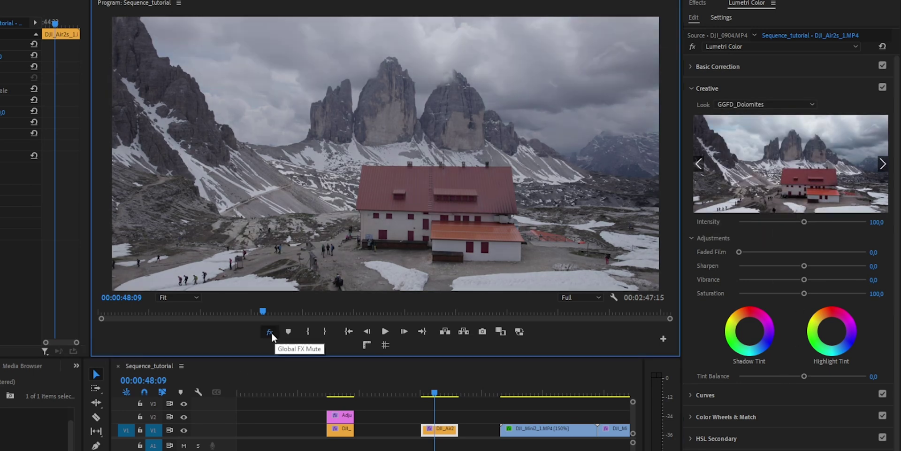
{"action": "left_click", "coordinate": [272, 332]}
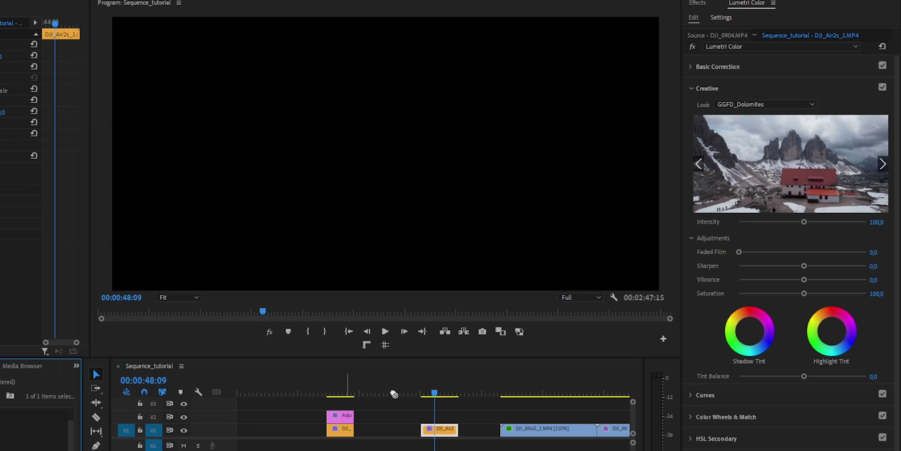
{"action": "left_click_drag", "start_coordinate": [395, 394], "coordinate": [444, 418]}
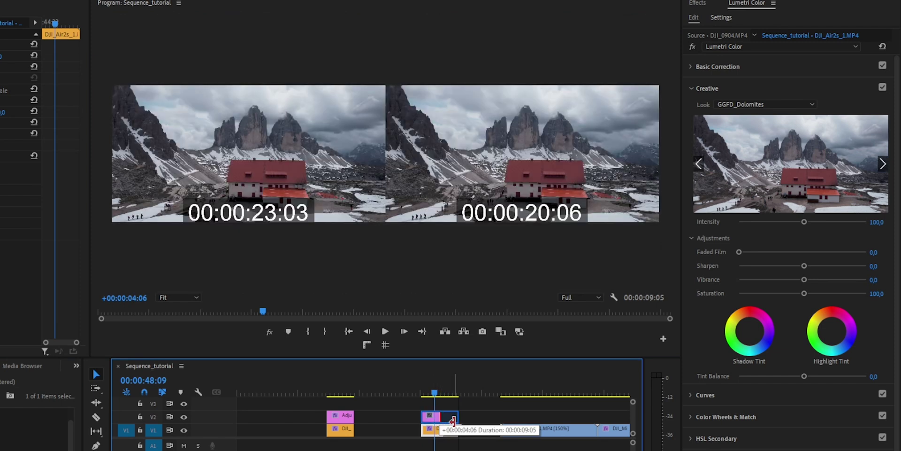
Fit the adjustment layer to the hut clip and set Contrast 17, Highlights -14.5, Shadows -11.2, Whites 27.8.
{"action": "left_click_drag", "start_coordinate": [443, 418], "coordinate": [457, 417]}
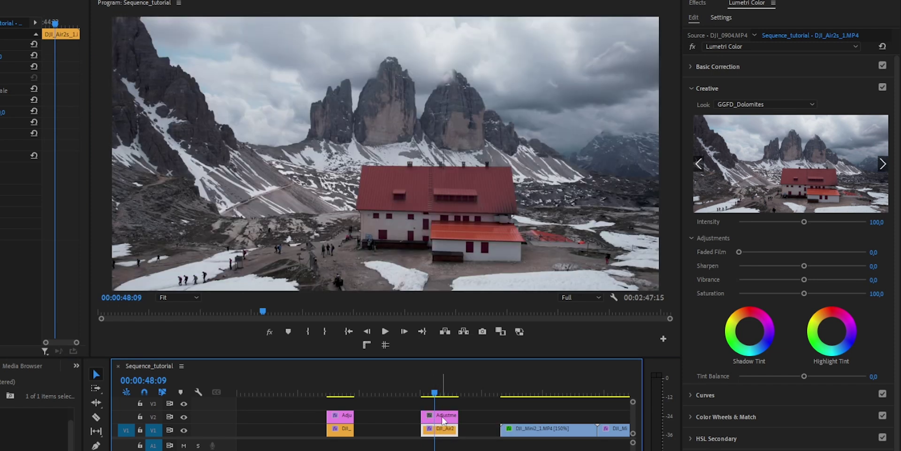
{"action": "left_click", "coordinate": [731, 68]}
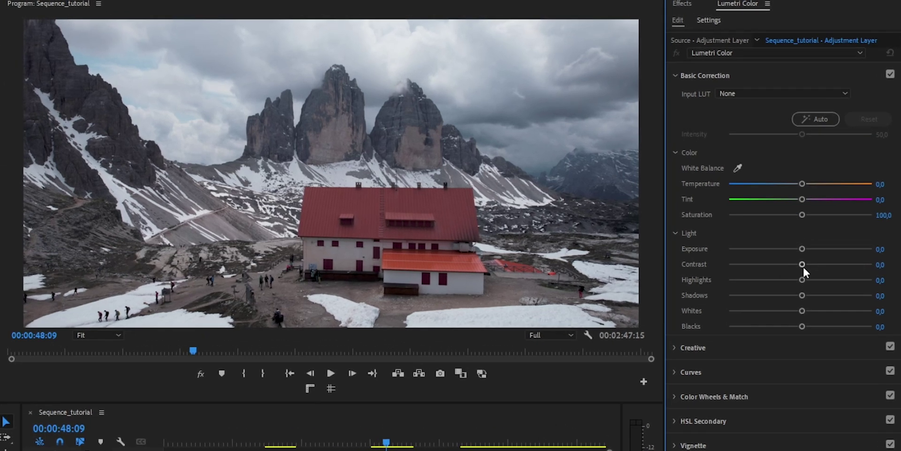
{"action": "left_click_drag", "start_coordinate": [804, 234], "coordinate": [817, 241]}
{"action": "left_click_drag", "start_coordinate": [768, 295], "coordinate": [797, 304]}
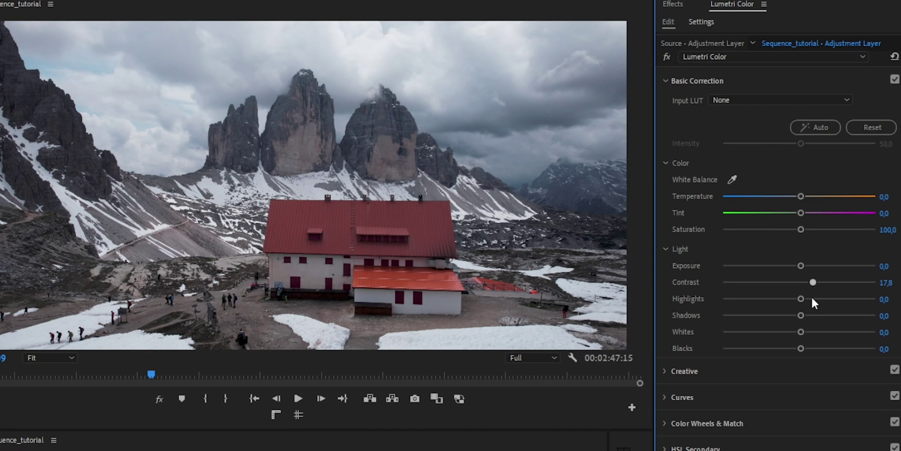
{"action": "left_click_drag", "start_coordinate": [800, 299], "coordinate": [788, 299]}
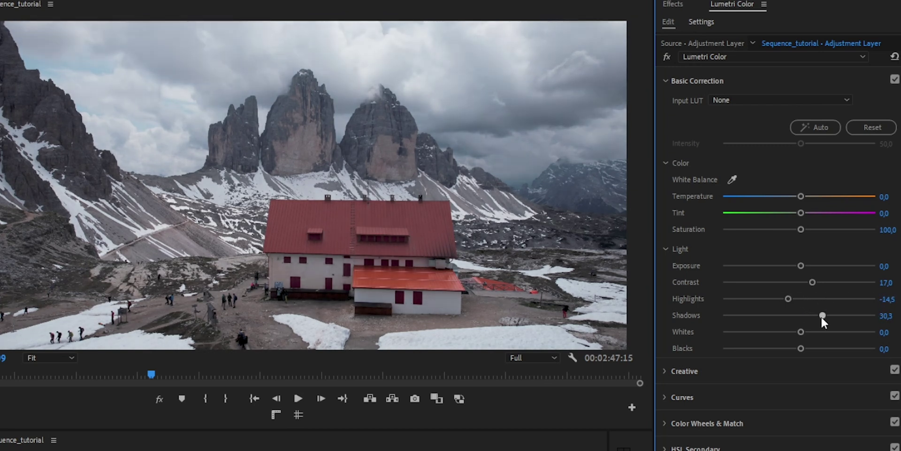
{"action": "mouse_move", "coordinate": [799, 316]}
{"action": "left_mouse_down"}
{"action": "mouse_move", "coordinate": [790, 315]}
{"action": "mouse_move", "coordinate": [820, 332]}
{"action": "left_mouse_up"}
{"action": "left_click", "coordinate": [895, 78]}
{"action": "left_click", "coordinate": [895, 79]}
Set Temperature to -7.9 and Tint to 2, comparing with Basic Correction off.
{"action": "mouse_move", "coordinate": [801, 195]}
{"action": "left_mouse_down"}
{"action": "mouse_move", "coordinate": [794, 196]}
{"action": "mouse_move", "coordinate": [802, 212]}
{"action": "left_mouse_up"}
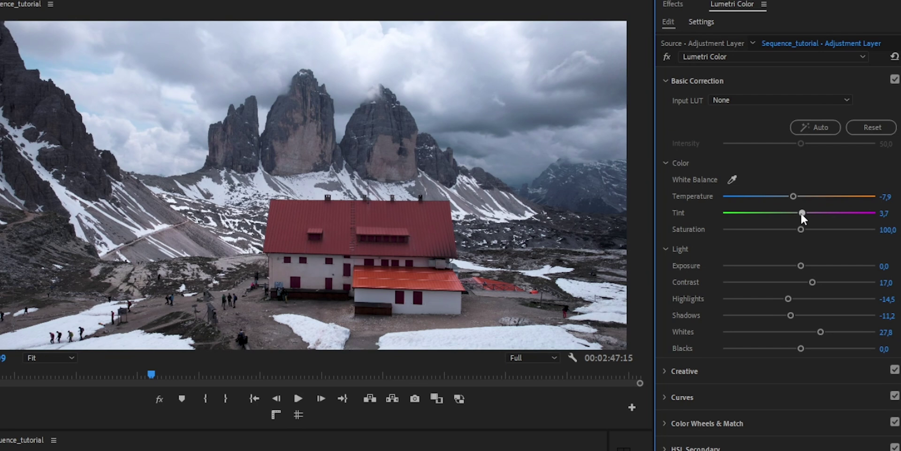
{"action": "left_click", "coordinate": [884, 213]}
{"action": "type", "text": "2"}
{"action": "key", "text": "Return"}
{"action": "left_click", "coordinate": [895, 79]}
{"action": "left_click", "coordinate": [895, 79]}
{"action": "left_click", "coordinate": [895, 79]}
{"action": "left_click", "coordinate": [895, 79]}
Add shadow, midtone and highlight points to the adjustment layer's RGB curve.
{"action": "left_click", "coordinate": [674, 398]}
{"action": "left_click", "coordinate": [727, 320]}
{"action": "left_click", "coordinate": [780, 283]}
{"action": "left_click", "coordinate": [837, 242]}
Shape the three RGB curve points into a gentle S and compare with curves and all effects off.
{"action": "left_click_drag", "start_coordinate": [727, 321], "coordinate": [727, 322]}
{"action": "left_click_drag", "start_coordinate": [836, 242], "coordinate": [835, 239]}
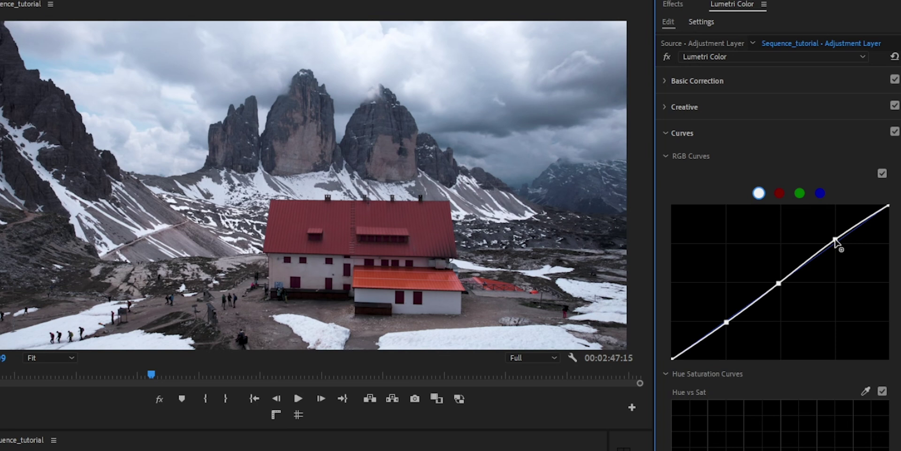
{"action": "mouse_move", "coordinate": [779, 283]}
{"action": "left_mouse_down"}
{"action": "mouse_move", "coordinate": [785, 295]}
{"action": "mouse_move", "coordinate": [773, 283]}
{"action": "left_mouse_up"}
{"action": "left_click", "coordinate": [882, 173]}
{"action": "left_click", "coordinate": [882, 173]}
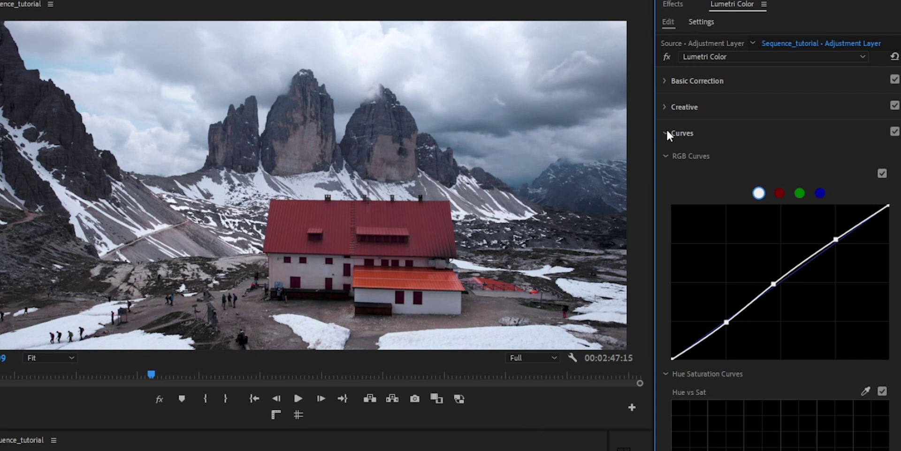
{"action": "left_click", "coordinate": [668, 134]}
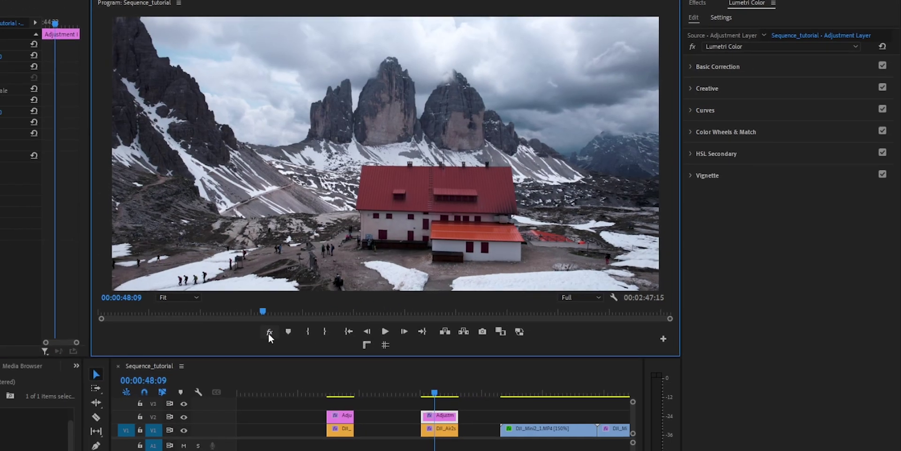
{"action": "left_click", "coordinate": [269, 333]}
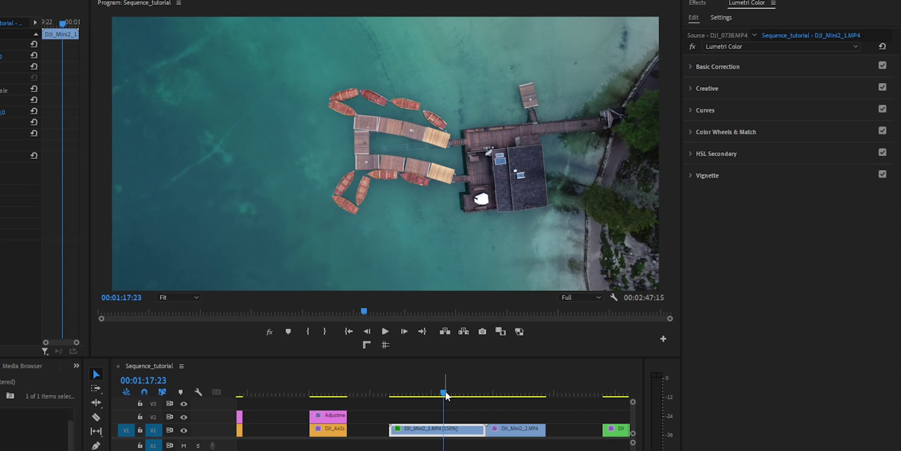
Try GGFD_Dolomites on the DJI_Mini2_1 boats clip, then reset its Look to None.
{"action": "left_click_drag", "start_coordinate": [446, 390], "coordinate": [458, 393]}
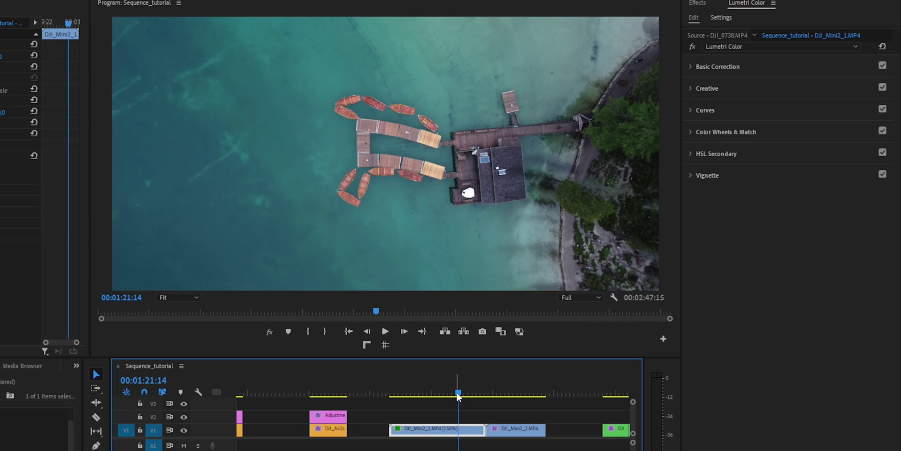
{"action": "left_click_drag", "start_coordinate": [458, 393], "coordinate": [457, 393]}
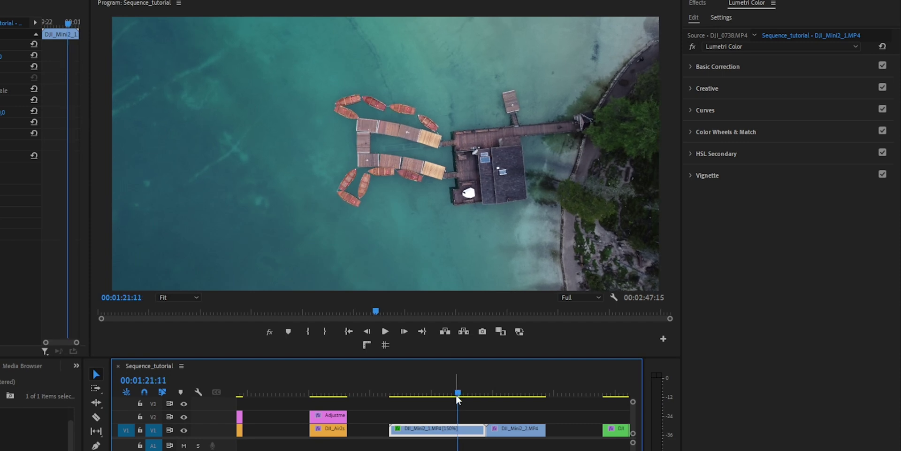
{"action": "left_click", "coordinate": [695, 89]}
{"action": "left_click", "coordinate": [734, 104]}
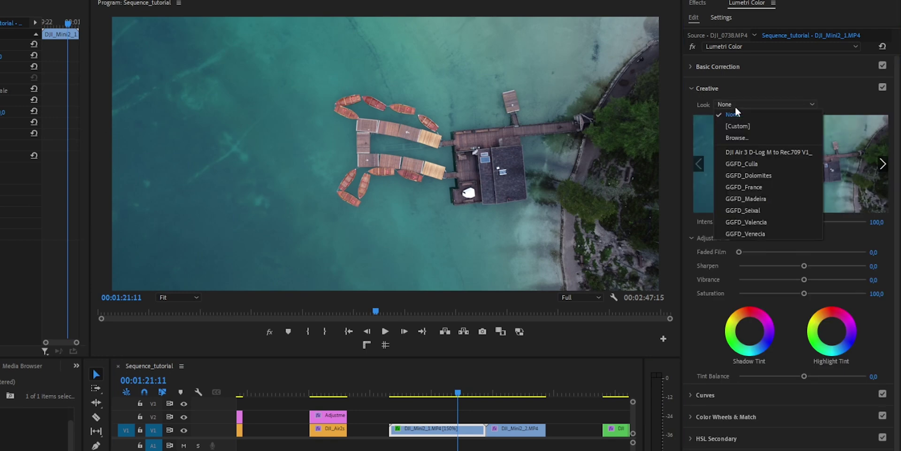
{"action": "left_click", "coordinate": [770, 175]}
{"action": "left_click_drag", "start_coordinate": [459, 392], "coordinate": [459, 394]}
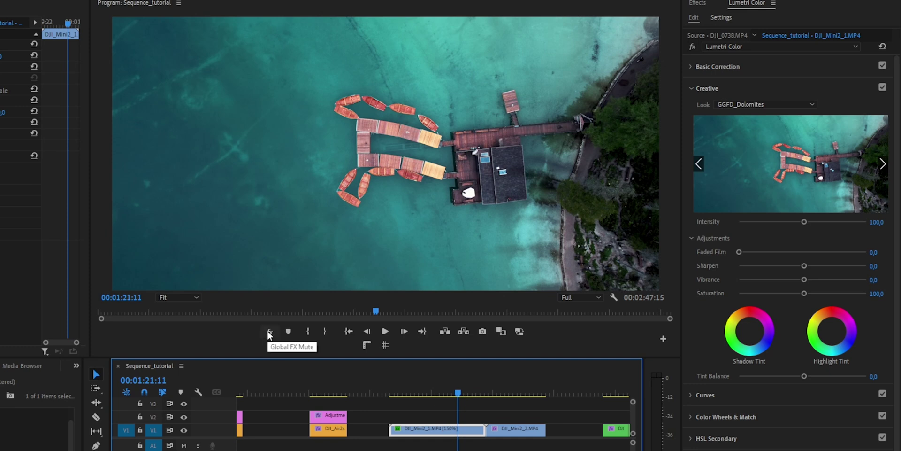
{"action": "left_click", "coordinate": [765, 104]}
{"action": "left_click", "coordinate": [751, 115]}
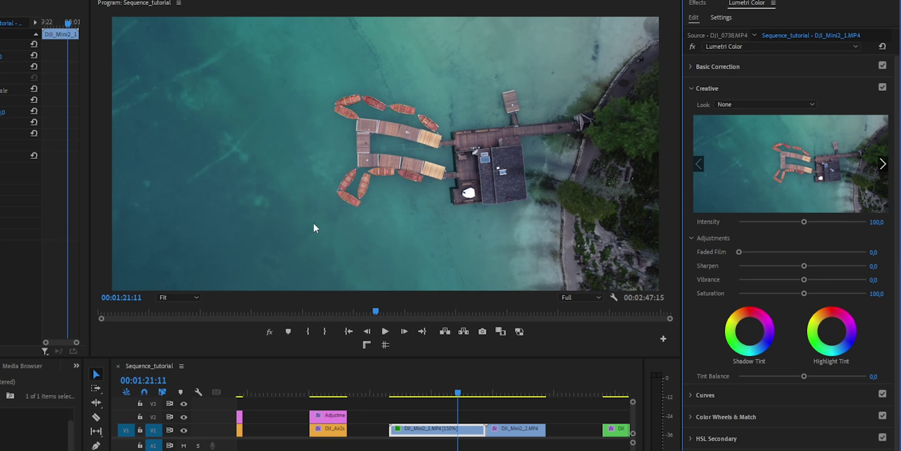
{"action": "left_click_drag", "start_coordinate": [445, 392], "coordinate": [322, 395]}
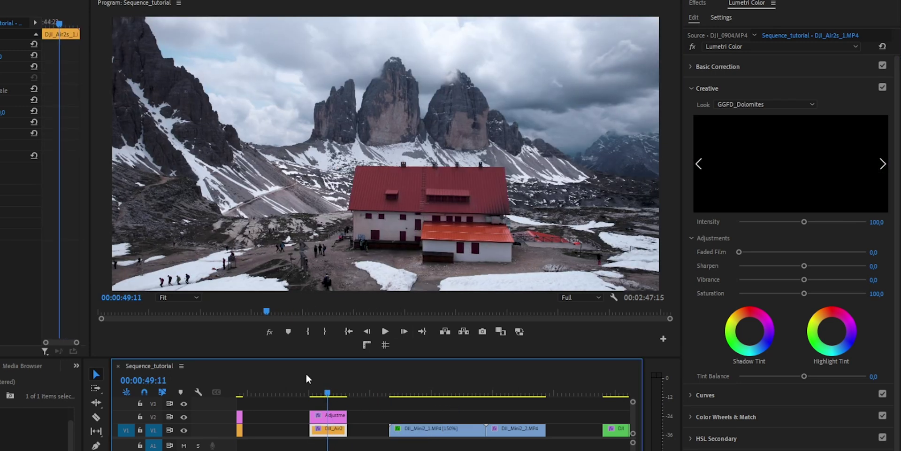
Reapply the GGFD_Dolomites look to DJI_Mini2_1, comparing it with all effects muted.
{"action": "left_click", "coordinate": [269, 332]}
{"action": "left_click_drag", "start_coordinate": [328, 393], "coordinate": [461, 397]}
{"action": "left_click", "coordinate": [269, 332]}
{"action": "left_click", "coordinate": [745, 104]}
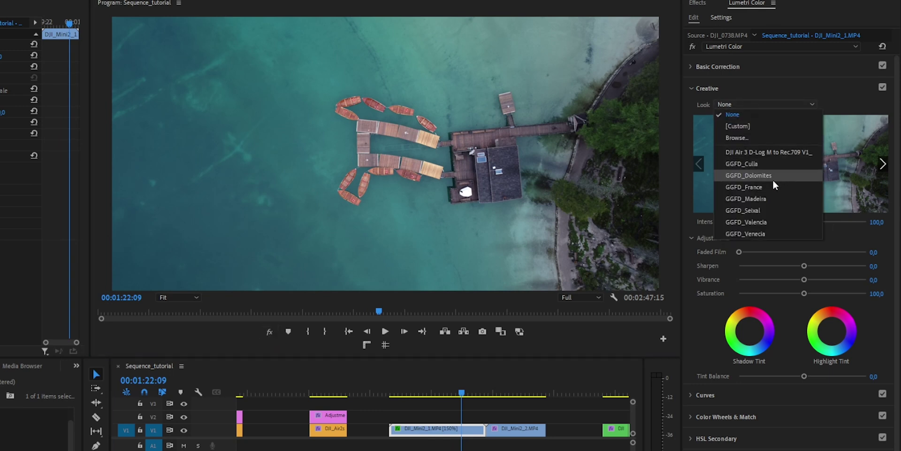
{"action": "left_click", "coordinate": [747, 175]}
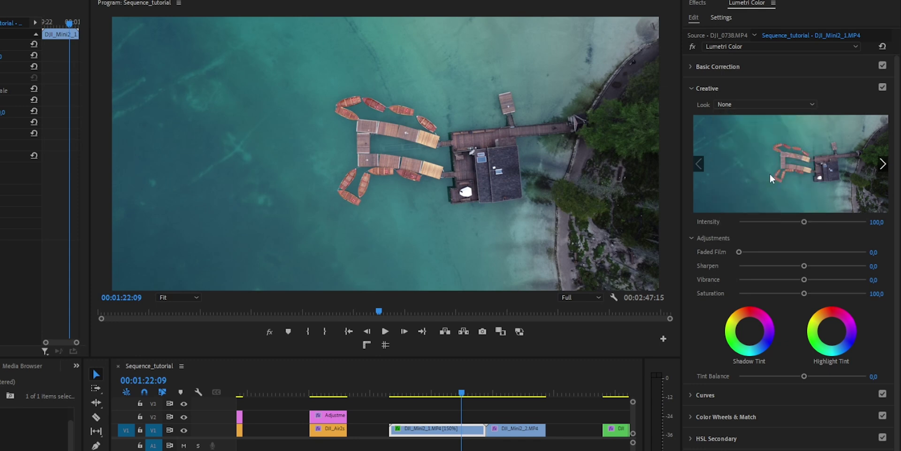
{"action": "left_click", "coordinate": [269, 332]}
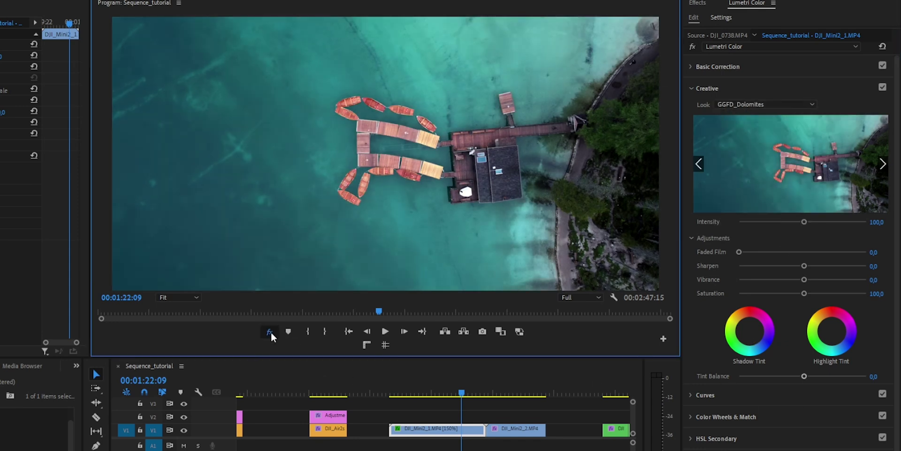
{"action": "left_click", "coordinate": [270, 331]}
Trim DJI_Mini2_1 from its start down to a 00:00:12:19 duration.
{"action": "left_click_drag", "start_coordinate": [465, 396], "coordinate": [468, 396]}
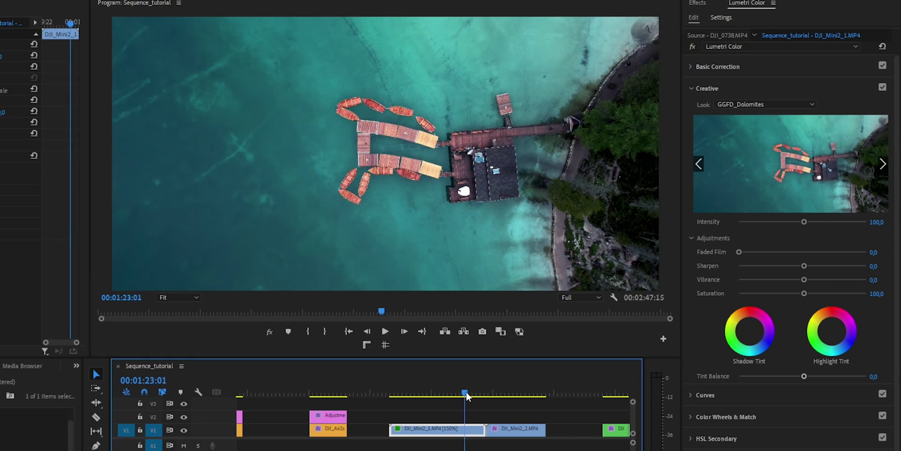
{"action": "left_click_drag", "start_coordinate": [466, 392], "coordinate": [452, 398]}
{"action": "left_click_drag", "start_coordinate": [391, 429], "coordinate": [452, 432]}
{"action": "left_click_drag", "start_coordinate": [454, 392], "coordinate": [478, 397]}
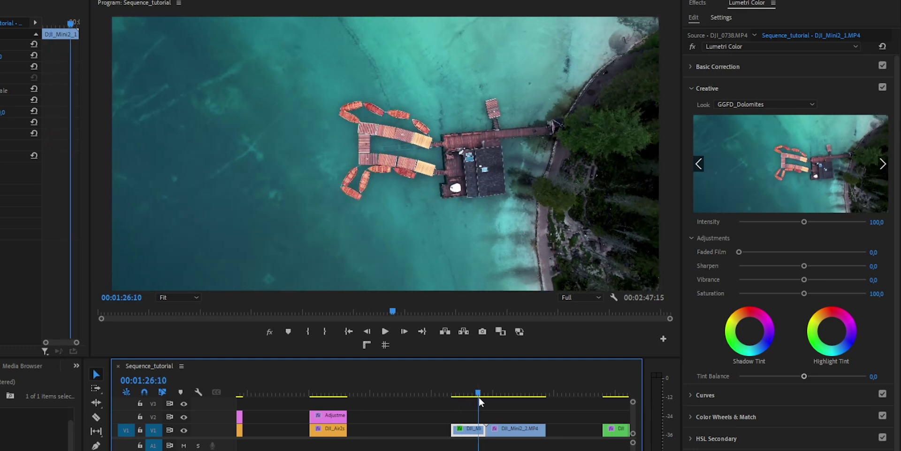
Trim the drone clip's end and lower the Dolomites look intensity to about 80.
{"action": "left_click_drag", "start_coordinate": [482, 437], "coordinate": [478, 432]}
{"action": "left_click_drag", "start_coordinate": [478, 389], "coordinate": [460, 396]}
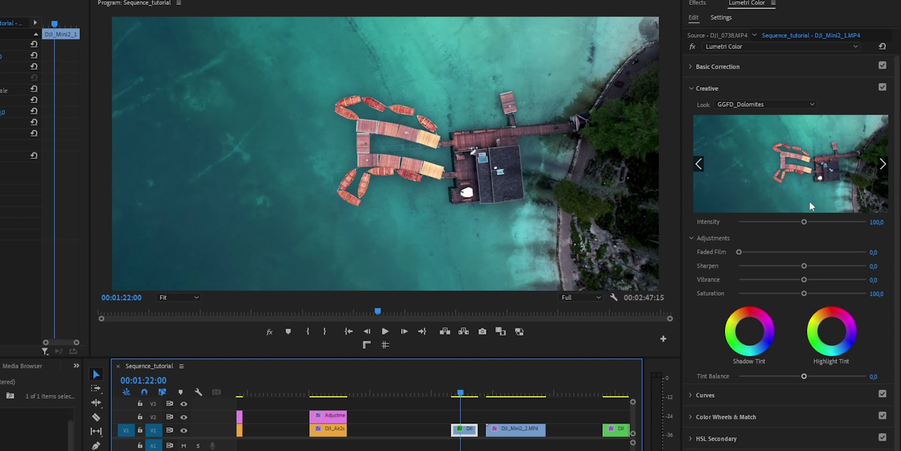
{"action": "left_click_drag", "start_coordinate": [805, 221], "coordinate": [800, 222]}
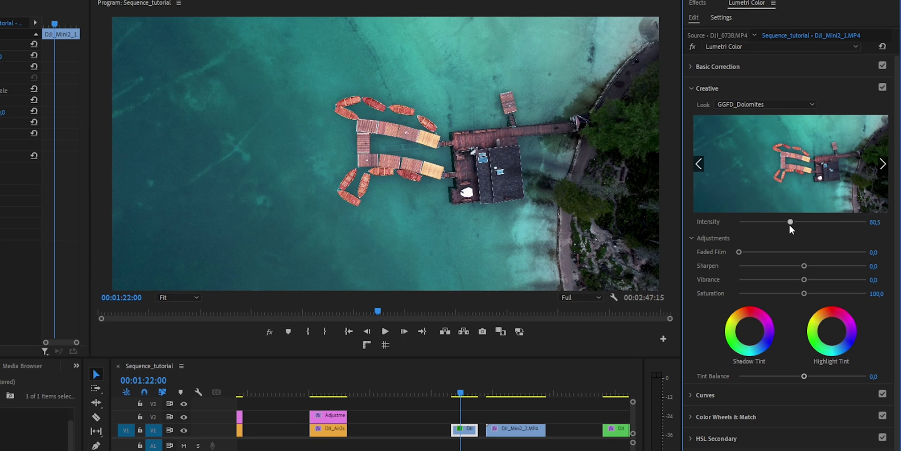
{"action": "left_click", "coordinate": [269, 331]}
{"action": "left_click", "coordinate": [269, 331]}
Place an adjustment layer over the drone clip and raise its Basic Correction contrast.
{"action": "left_click_drag", "start_coordinate": [55, 444], "coordinate": [460, 421]}
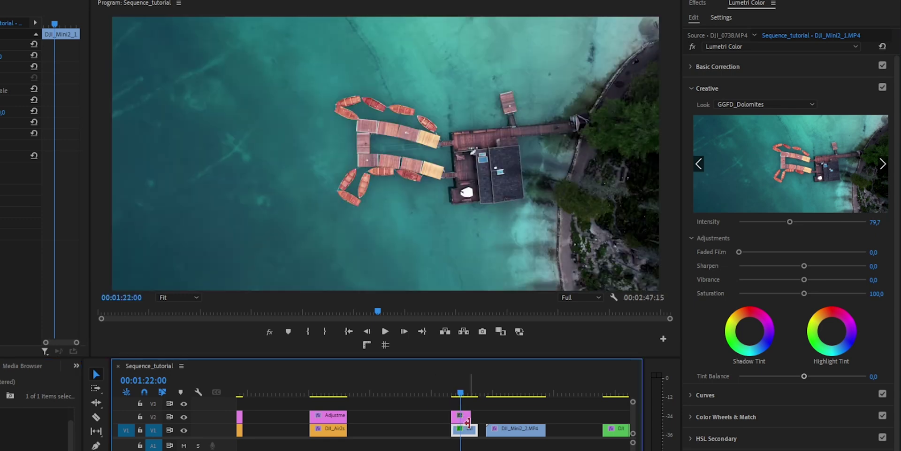
{"action": "left_click", "coordinate": [460, 419]}
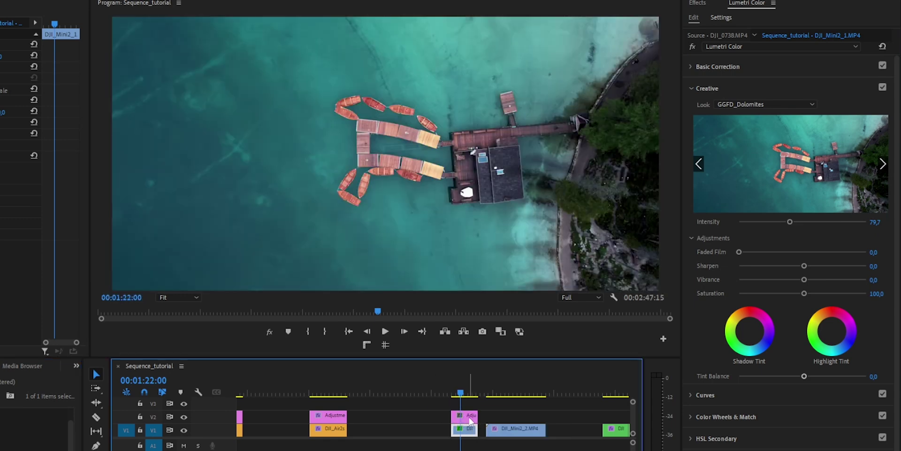
{"action": "left_click", "coordinate": [708, 88]}
{"action": "left_click", "coordinate": [710, 68]}
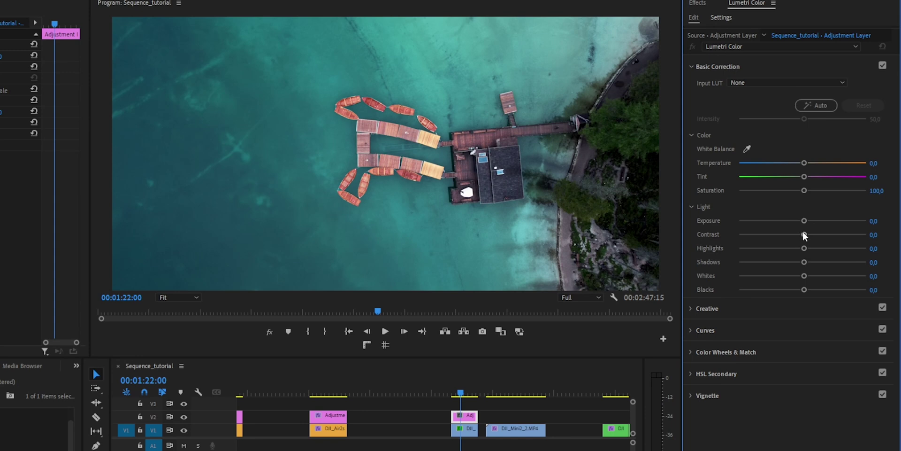
{"action": "mouse_move", "coordinate": [803, 232]}
{"action": "left_mouse_down"}
{"action": "mouse_move", "coordinate": [816, 240]}
{"action": "mouse_move", "coordinate": [796, 248]}
{"action": "mouse_move", "coordinate": [814, 262]}
{"action": "mouse_move", "coordinate": [797, 249]}
{"action": "left_mouse_up"}
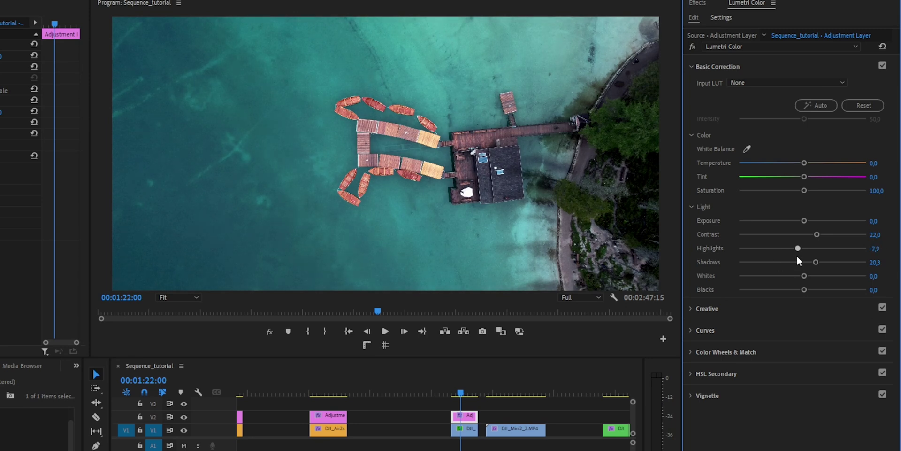
Raise the adjustment layer's Whites to 17.8, comparing with effects muted.
{"action": "left_click_drag", "start_coordinate": [804, 276], "coordinate": [815, 275]}
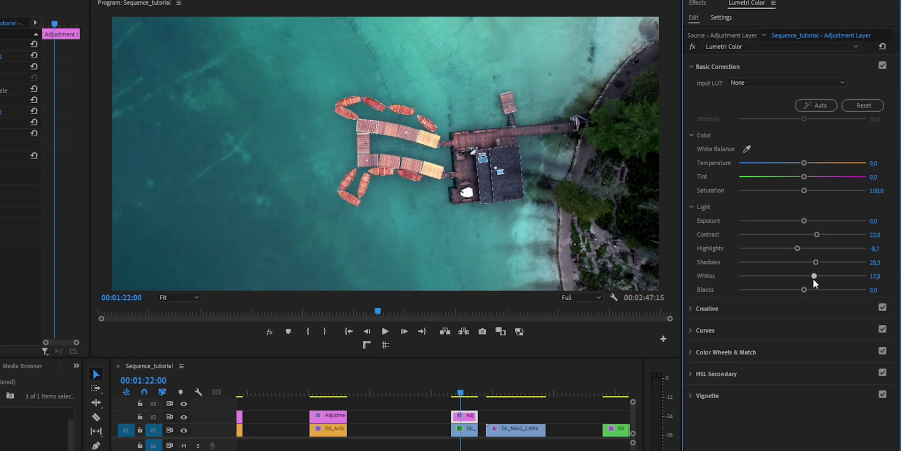
{"action": "left_click", "coordinate": [269, 331]}
{"action": "left_click", "coordinate": [269, 331]}
{"action": "left_click", "coordinate": [269, 331]}
{"action": "left_click", "coordinate": [269, 332]}
Cool Temperature to -7.1, then toggle Basic Correction off and on to compare.
{"action": "left_click_drag", "start_coordinate": [804, 163], "coordinate": [798, 163]}
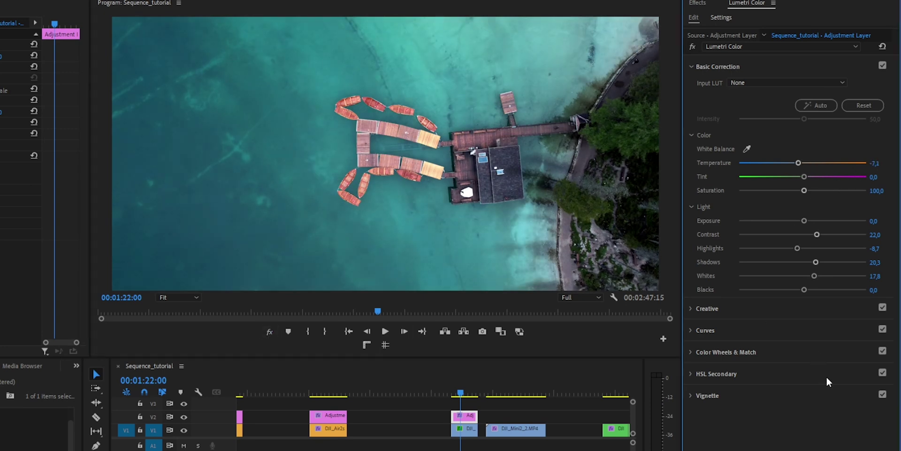
{"action": "left_click", "coordinate": [879, 69]}
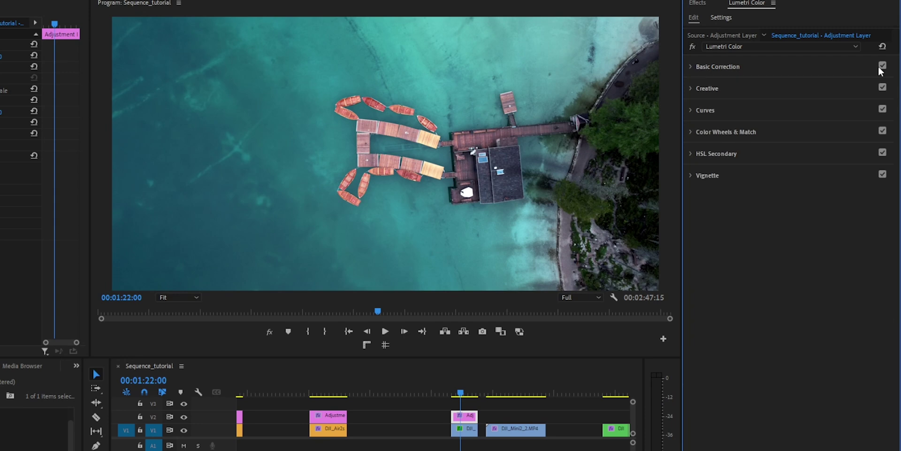
{"action": "left_click", "coordinate": [784, 70]}
{"action": "left_click", "coordinate": [882, 66]}
{"action": "left_click", "coordinate": [883, 66]}
{"action": "left_click", "coordinate": [883, 67]}
{"action": "left_click", "coordinate": [882, 66]}
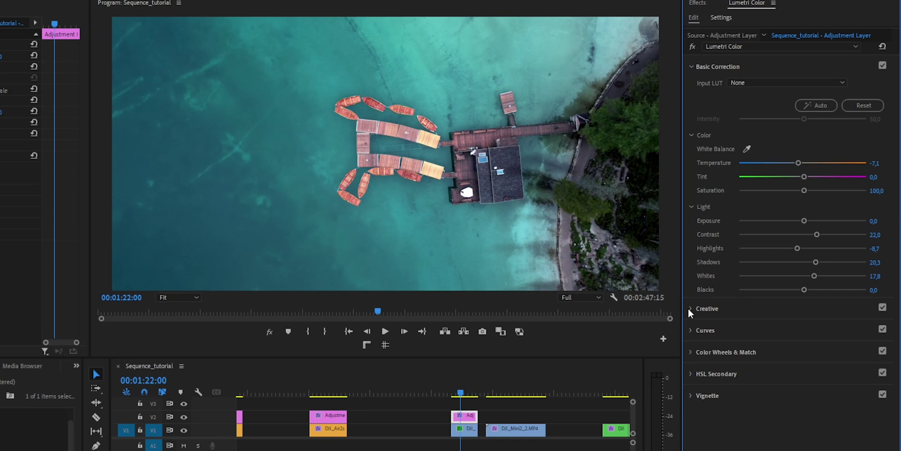
Add shadow, midtone and highlight points to the RGB curve and bend them into an S.
{"action": "left_click", "coordinate": [694, 331]}
{"action": "left_click", "coordinate": [742, 266]}
{"action": "left_click", "coordinate": [790, 233]}
{"action": "left_click", "coordinate": [834, 202]}
{"action": "left_click_drag", "start_coordinate": [743, 266], "coordinate": [738, 260]}
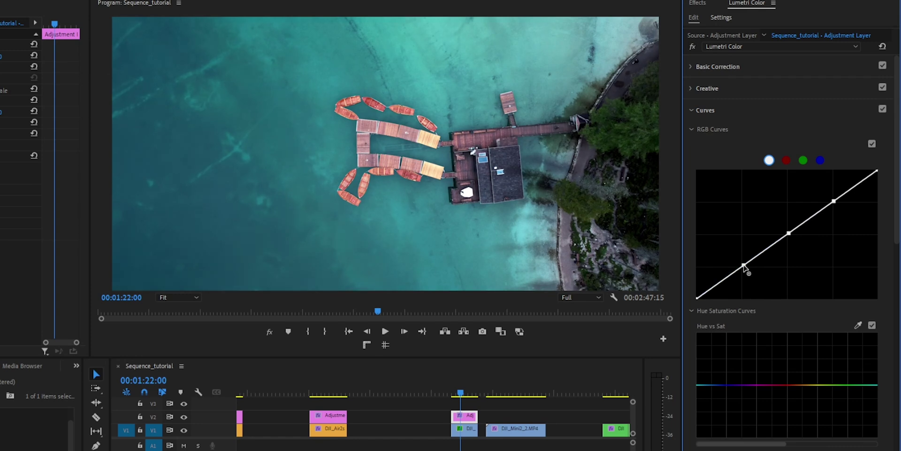
{"action": "left_click_drag", "start_coordinate": [739, 261], "coordinate": [740, 264]}
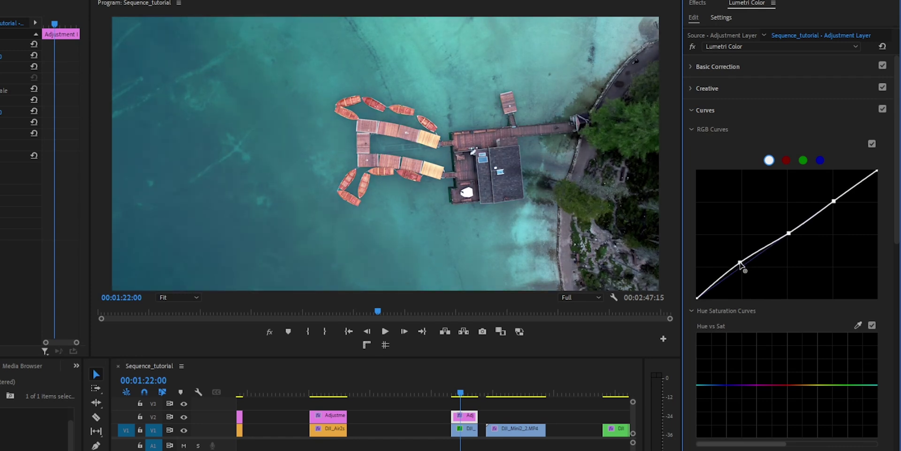
{"action": "left_click_drag", "start_coordinate": [789, 233], "coordinate": [794, 235]}
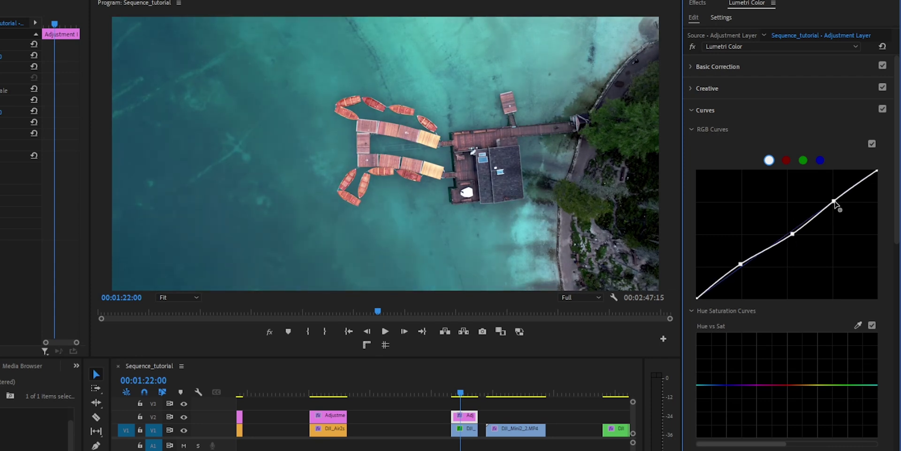
{"action": "left_click_drag", "start_coordinate": [834, 201], "coordinate": [832, 199]}
Fine-tune the shadow and midtone curve points, then toggle RGB Curves to compare.
{"action": "left_click_drag", "start_coordinate": [741, 264], "coordinate": [743, 269]}
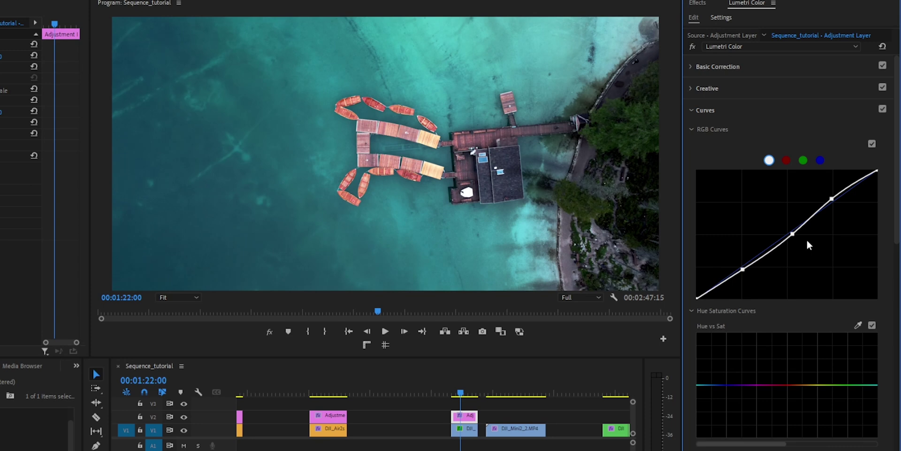
{"action": "mouse_move", "coordinate": [793, 233]}
{"action": "left_mouse_down"}
{"action": "mouse_move", "coordinate": [784, 232]}
{"action": "mouse_move", "coordinate": [792, 238]}
{"action": "left_mouse_up"}
{"action": "left_click", "coordinate": [872, 144]}
{"action": "left_click", "coordinate": [872, 144]}
{"action": "left_click", "coordinate": [872, 144]}
{"action": "left_click", "coordinate": [871, 144]}
Sample the red boats for Hue vs Luma, then reset an accidental Hue vs Hue change.
{"action": "scroll", "coordinate": [895, 239], "scroll_direction": "down", "scroll_amount": 5}
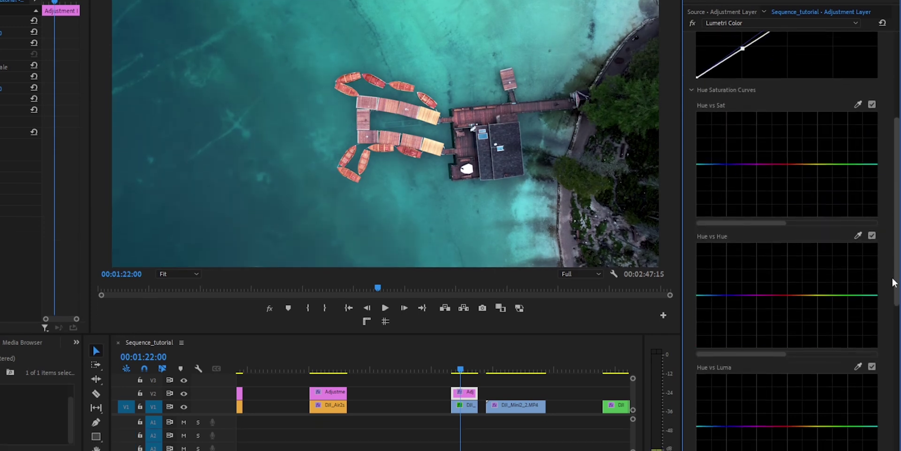
{"action": "left_click", "coordinate": [859, 367]}
{"action": "left_click", "coordinate": [380, 74]}
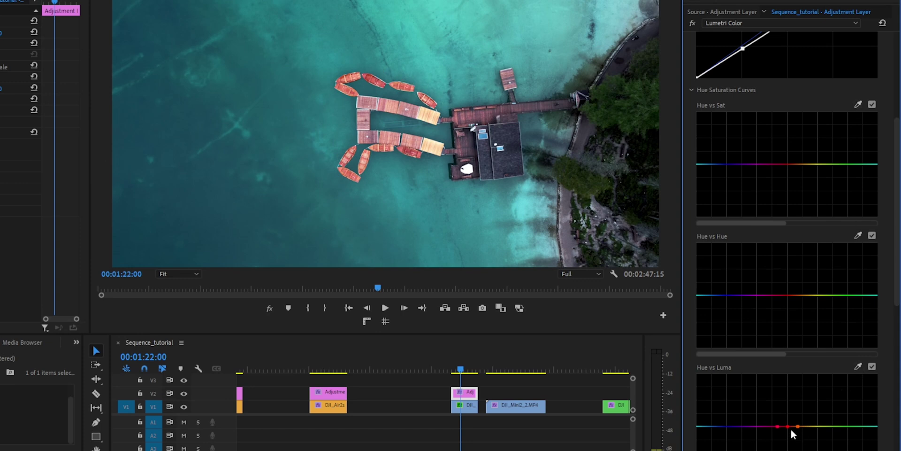
{"action": "left_click_drag", "start_coordinate": [787, 426], "coordinate": [792, 431]}
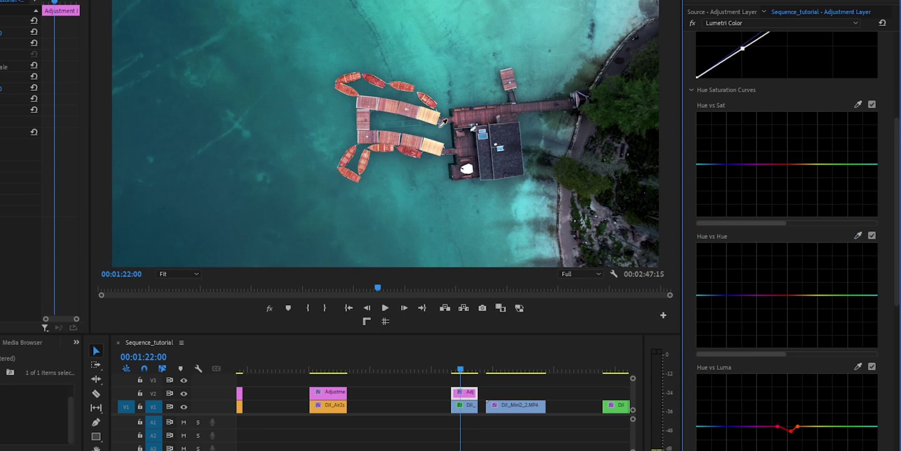
{"action": "mouse_move", "coordinate": [791, 295]}
{"action": "left_mouse_down"}
{"action": "mouse_move", "coordinate": [792, 304]}
{"action": "mouse_move", "coordinate": [789, 293]}
{"action": "left_mouse_up"}
{"action": "double_click", "coordinate": [791, 296]}
Sample the red boats and slightly lower their saturation on the Hue vs Sat curve.
{"action": "left_click", "coordinate": [407, 80]}
{"action": "mouse_move", "coordinate": [790, 165]}
{"action": "left_mouse_down"}
{"action": "mouse_move", "coordinate": [789, 188]}
{"action": "mouse_move", "coordinate": [789, 174]}
{"action": "left_mouse_up"}
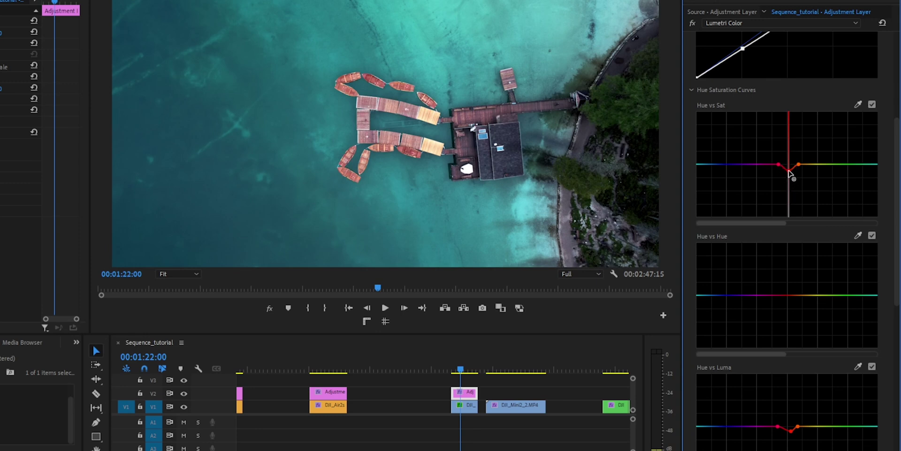
{"action": "left_click_drag", "start_coordinate": [791, 174], "coordinate": [790, 168]}
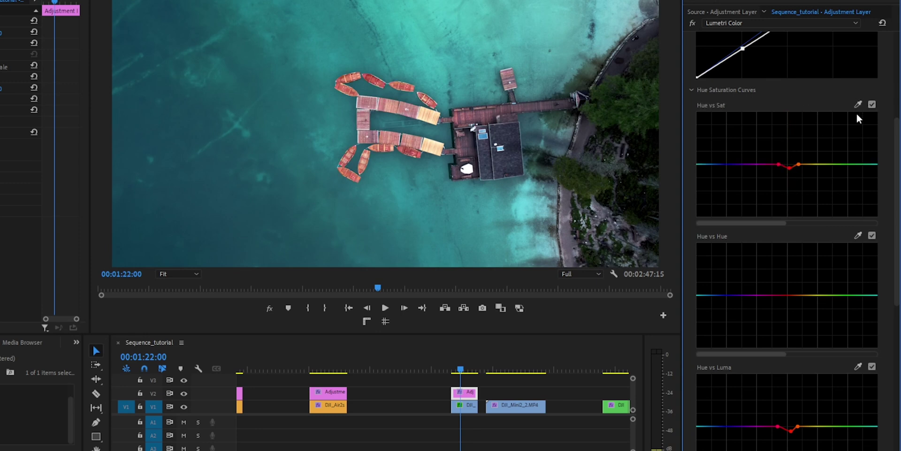
Darken the blue hues on the Hue vs Luma curve and compare with effects muted.
{"action": "left_click", "coordinate": [712, 426]}
{"action": "left_click_drag", "start_coordinate": [712, 426], "coordinate": [713, 433]}
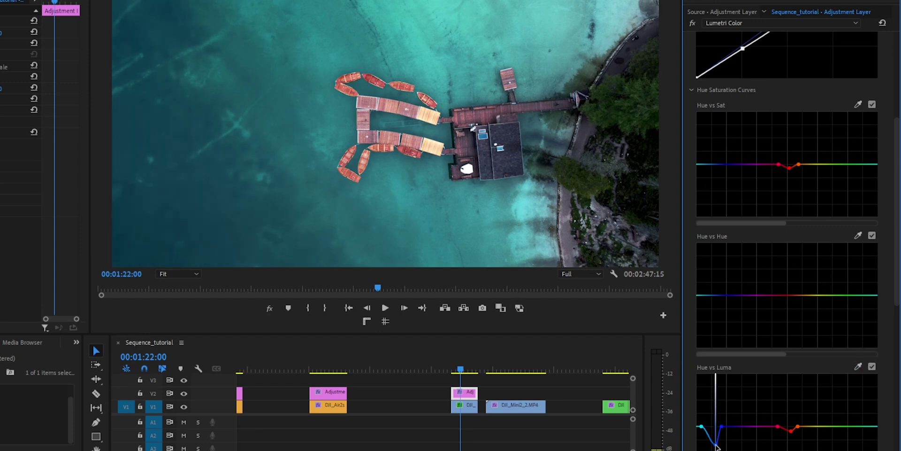
{"action": "left_click_drag", "start_coordinate": [712, 433], "coordinate": [710, 435]}
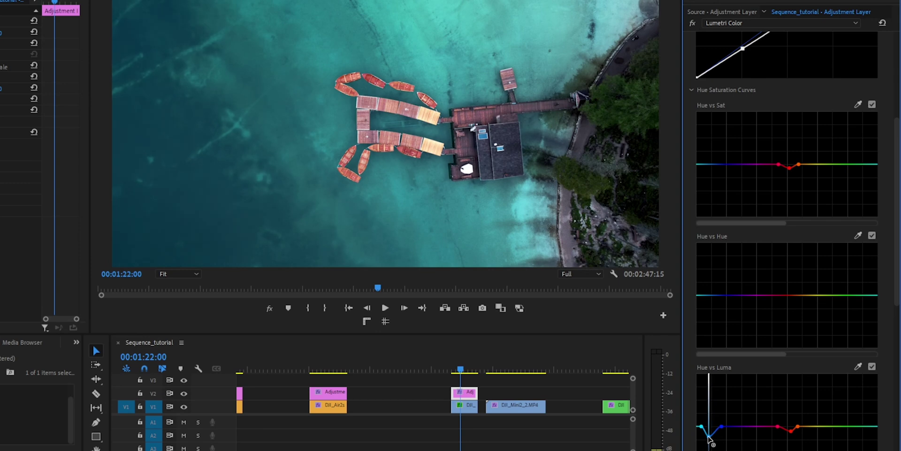
{"action": "left_click_drag", "start_coordinate": [711, 435], "coordinate": [711, 439]}
{"action": "left_click", "coordinate": [270, 308]}
{"action": "left_click", "coordinate": [270, 307]}
{"action": "left_click", "coordinate": [270, 308]}
{"action": "left_click", "coordinate": [269, 308]}
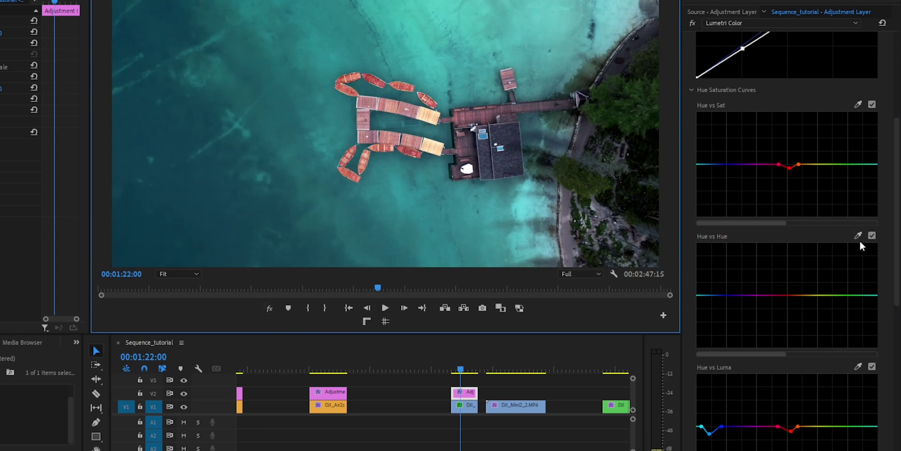
Darken the red-orange range further on Hue vs Luma and toggle the curve to compare.
{"action": "left_click", "coordinate": [859, 362]}
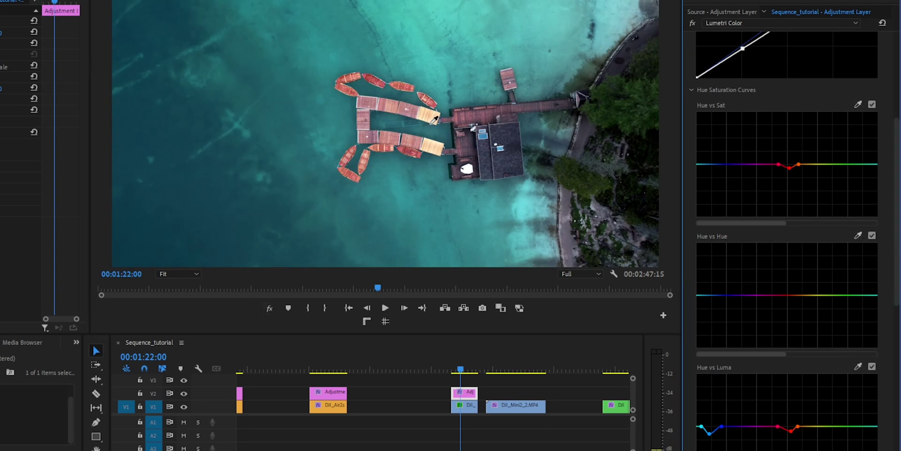
{"action": "left_click_drag", "start_coordinate": [802, 430], "coordinate": [803, 432]}
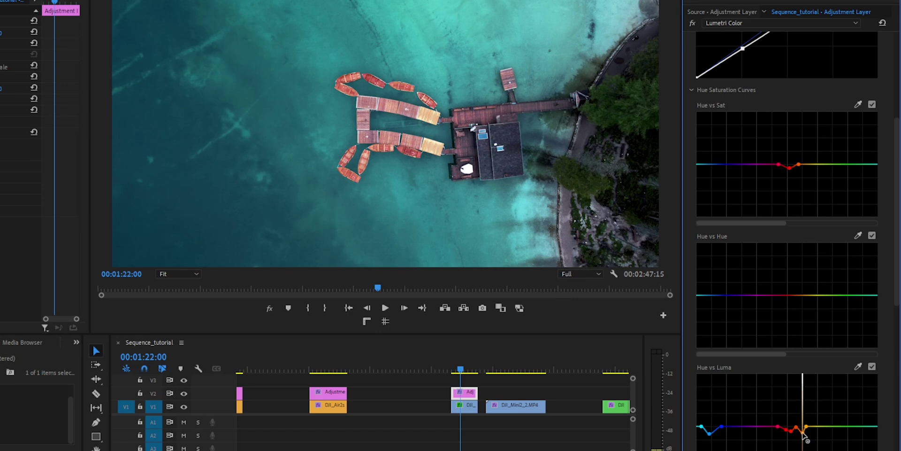
{"action": "left_click", "coordinate": [871, 367]}
{"action": "left_click", "coordinate": [871, 367]}
{"action": "left_click", "coordinate": [871, 368]}
{"action": "left_click", "coordinate": [871, 367]}
{"action": "left_click", "coordinate": [270, 309]}
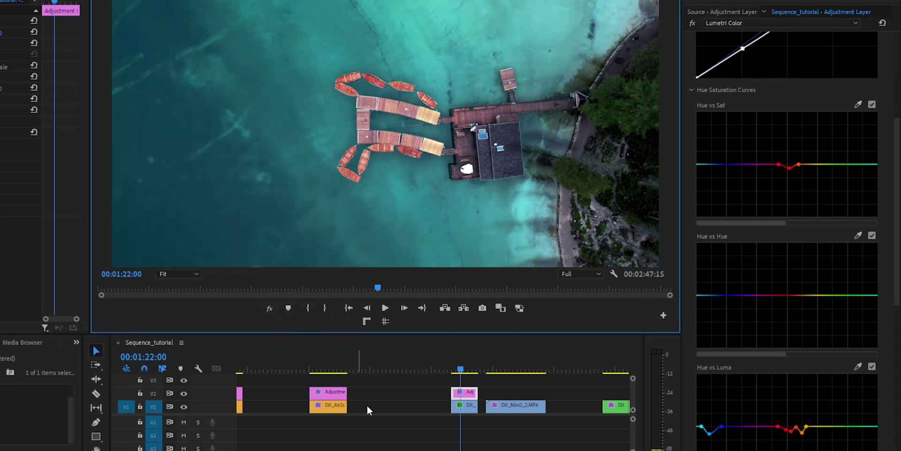
Play back the graded boats clip, toggling Global FX Mute, and continue to the coastline clip.
{"action": "left_click", "coordinate": [458, 371]}
{"action": "key", "text": "space"}
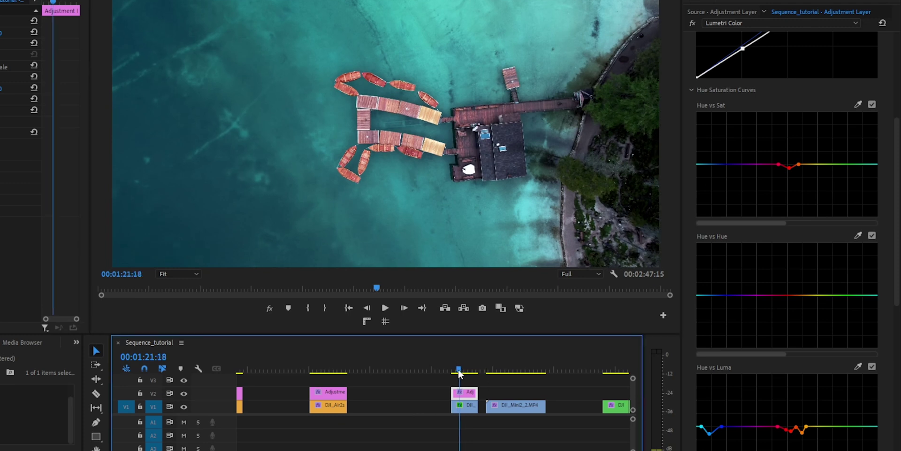
{"action": "key", "text": "space"}
{"action": "left_click", "coordinate": [268, 310]}
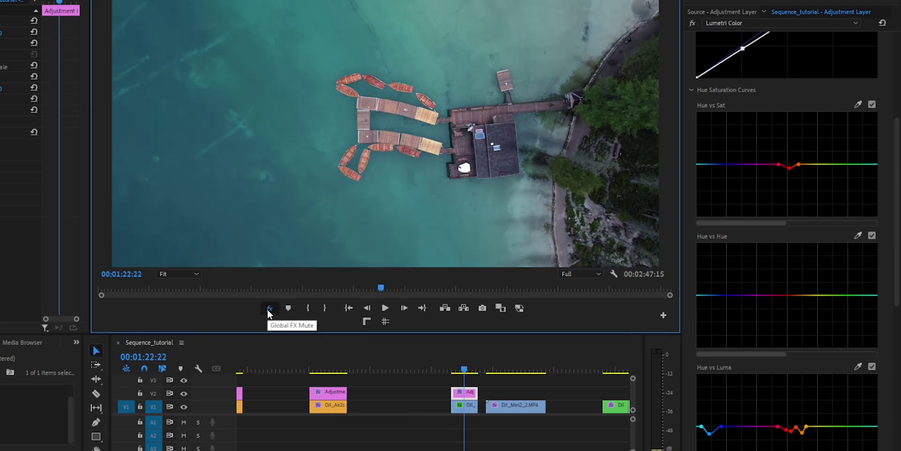
{"action": "left_click", "coordinate": [269, 309]}
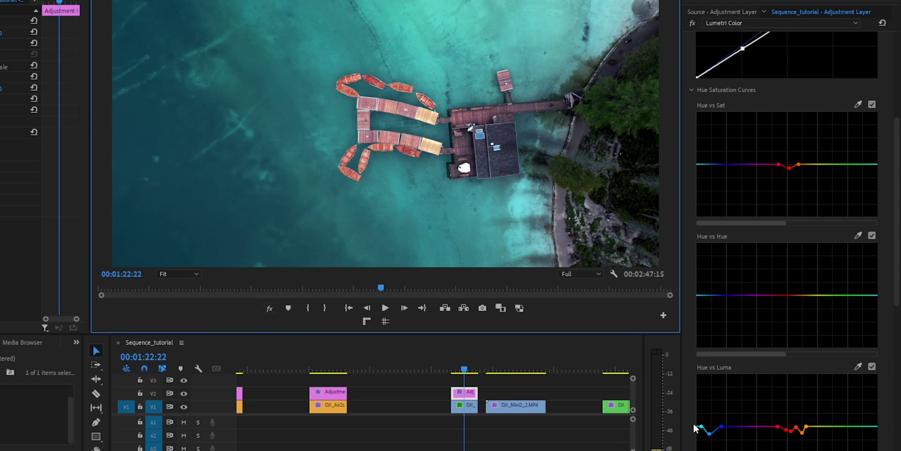
{"action": "left_click", "coordinate": [268, 309]}
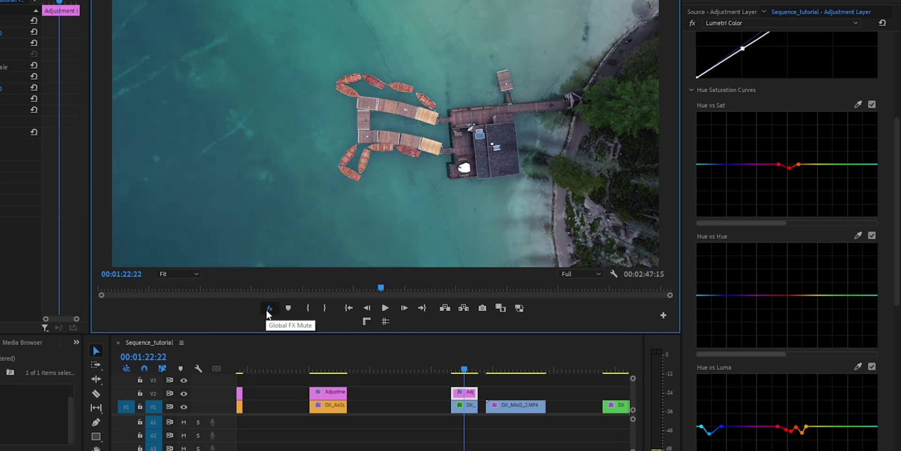
{"action": "left_click", "coordinate": [267, 310]}
{"action": "key", "text": "space"}
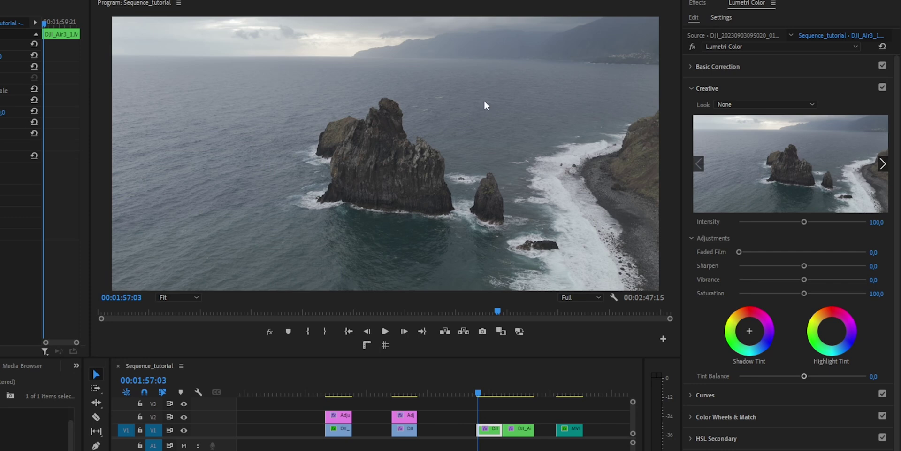
Give DJI_Air3_1 the GGFD_Seixal look and drag an adjustment layer onto V2 above it.
{"action": "left_click", "coordinate": [479, 393]}
{"action": "left_click_drag", "start_coordinate": [479, 394], "coordinate": [488, 400]}
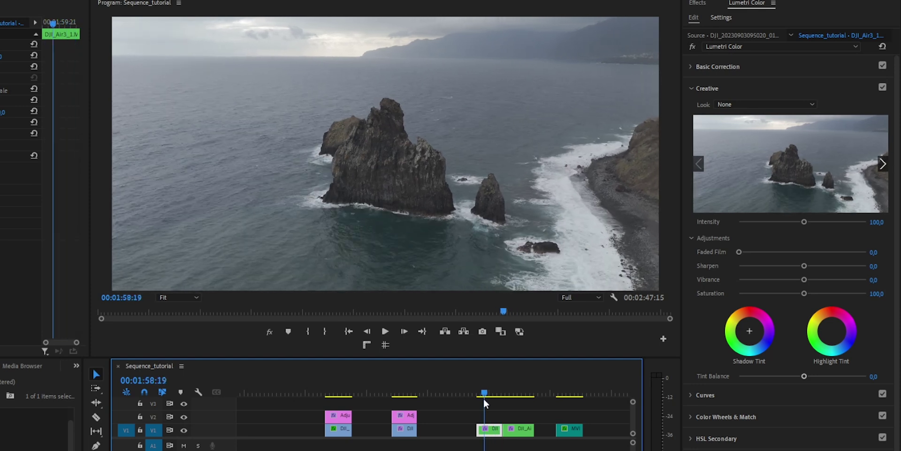
{"action": "left_click_drag", "start_coordinate": [489, 400], "coordinate": [490, 399]}
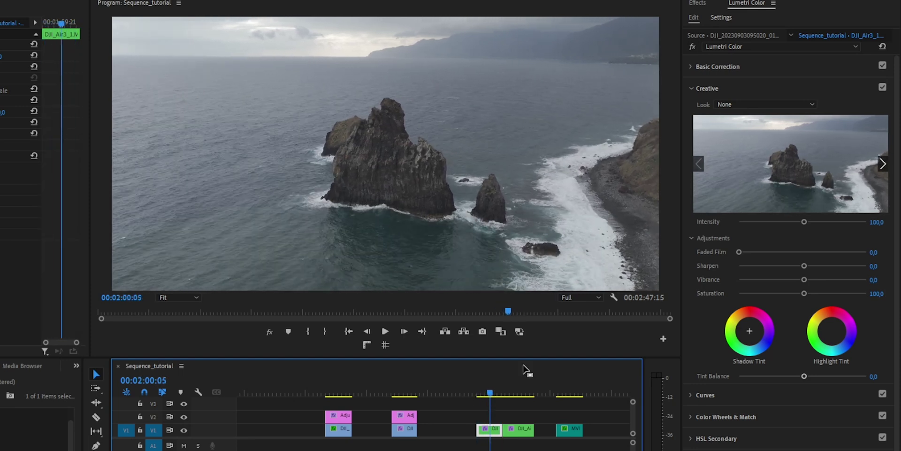
{"action": "left_click", "coordinate": [734, 104]}
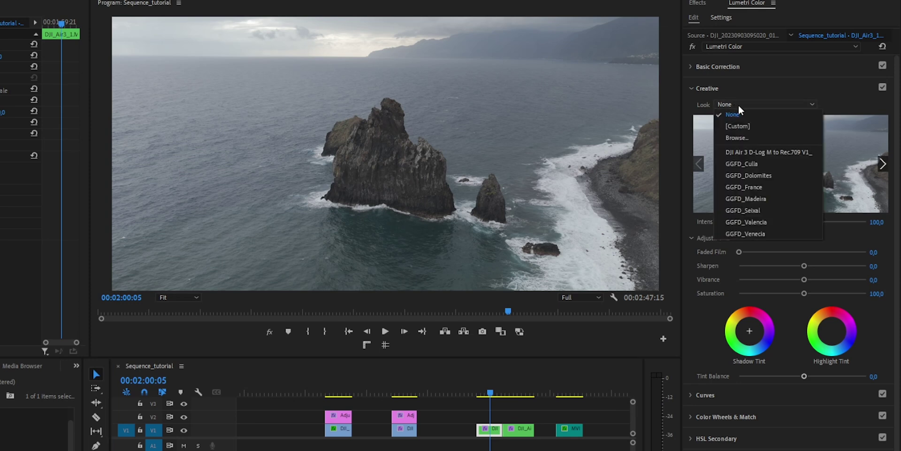
{"action": "left_click", "coordinate": [746, 210]}
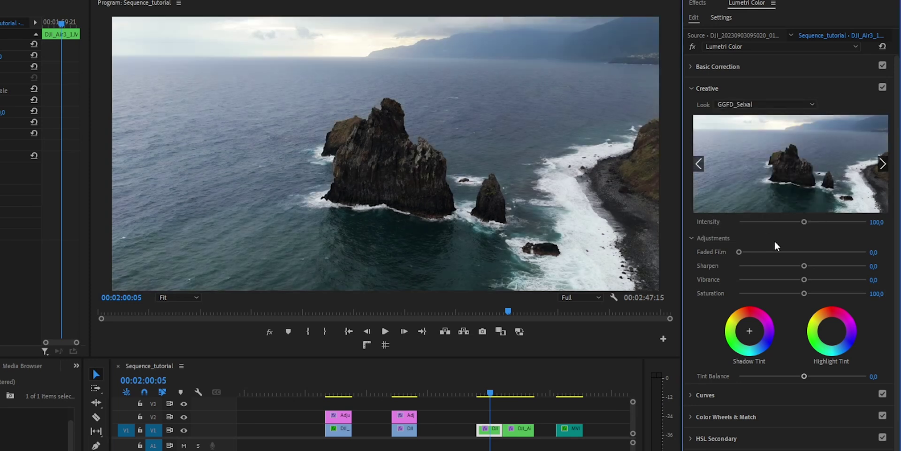
{"action": "left_click", "coordinate": [266, 335]}
{"action": "left_click", "coordinate": [267, 336]}
{"action": "left_click_drag", "start_coordinate": [484, 395], "coordinate": [489, 395]}
{"action": "left_click_drag", "start_coordinate": [28, 418], "coordinate": [502, 421]}
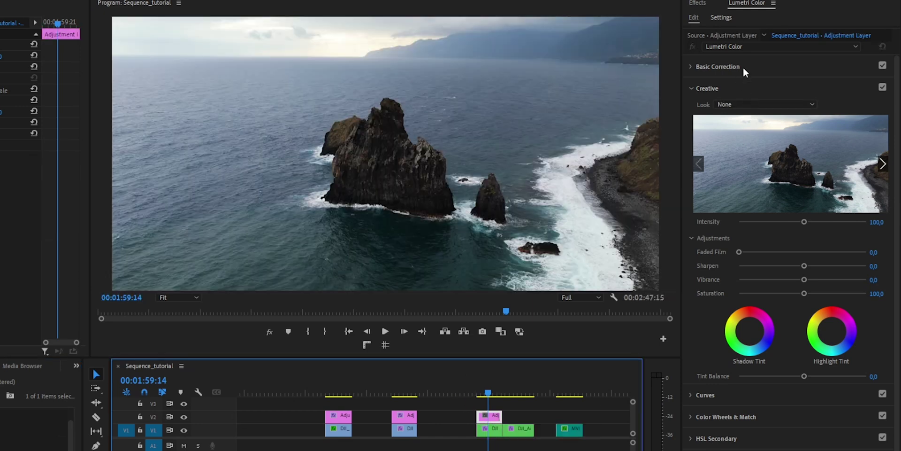
Set the adjustment layer's Basic Correction Temperature to 17.0.
{"action": "left_click", "coordinate": [744, 69]}
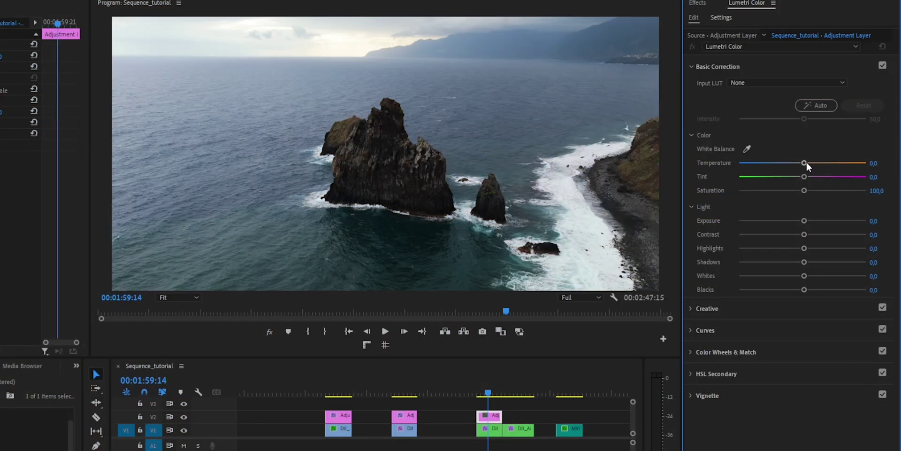
{"action": "left_click_drag", "start_coordinate": [805, 163], "coordinate": [787, 164]}
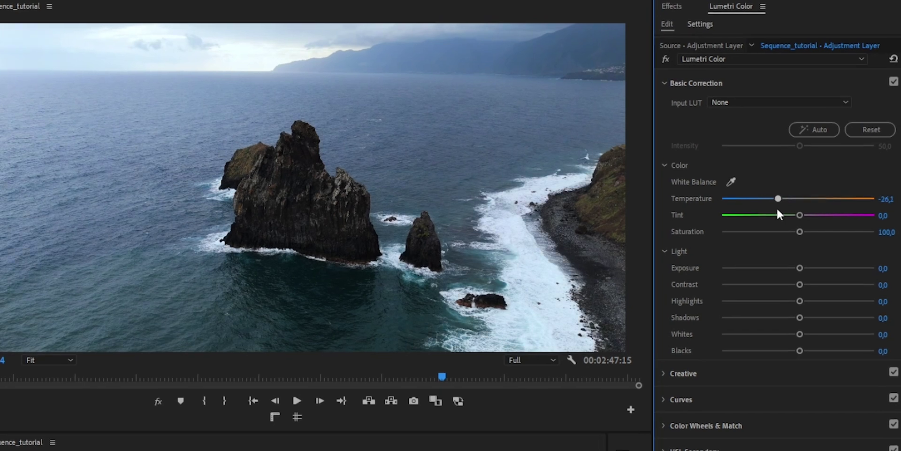
{"action": "left_click_drag", "start_coordinate": [777, 209], "coordinate": [803, 211]}
{"action": "left_click_drag", "start_coordinate": [805, 210], "coordinate": [807, 209]}
{"action": "left_click_drag", "start_coordinate": [808, 198], "coordinate": [810, 198]}
{"action": "left_click_drag", "start_coordinate": [810, 197], "coordinate": [811, 198]}
{"action": "left_click_drag", "start_coordinate": [810, 200], "coordinate": [810, 200]}
Adjust Contrast and raise Highlights to 16.2, then mute effects to compare.
{"action": "left_click_drag", "start_coordinate": [799, 285], "coordinate": [780, 286]}
{"action": "mouse_move", "coordinate": [800, 301]}
{"action": "left_mouse_down"}
{"action": "mouse_move", "coordinate": [814, 301]}
{"action": "mouse_move", "coordinate": [815, 317]}
{"action": "mouse_move", "coordinate": [834, 334]}
{"action": "mouse_move", "coordinate": [764, 318]}
{"action": "mouse_move", "coordinate": [818, 318]}
{"action": "mouse_move", "coordinate": [782, 302]}
{"action": "mouse_move", "coordinate": [838, 301]}
{"action": "mouse_move", "coordinate": [797, 301]}
{"action": "mouse_move", "coordinate": [811, 301]}
{"action": "mouse_move", "coordinate": [798, 289]}
{"action": "left_mouse_up"}
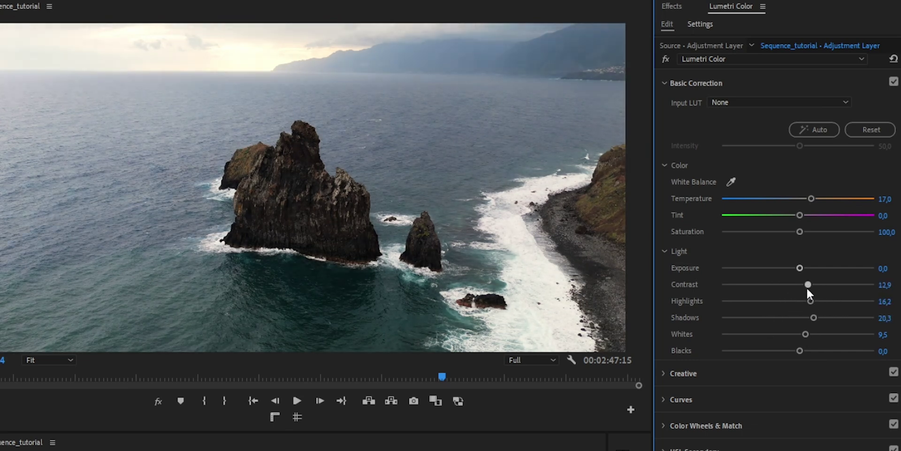
{"action": "left_click", "coordinate": [159, 401]}
Lower Contrast to -17.8 and add three control points to the RGB curve.
{"action": "left_click", "coordinate": [159, 402]}
{"action": "left_click_drag", "start_coordinate": [805, 284], "coordinate": [784, 285]}
{"action": "left_click", "coordinate": [773, 405]}
{"action": "left_click", "coordinate": [727, 322]}
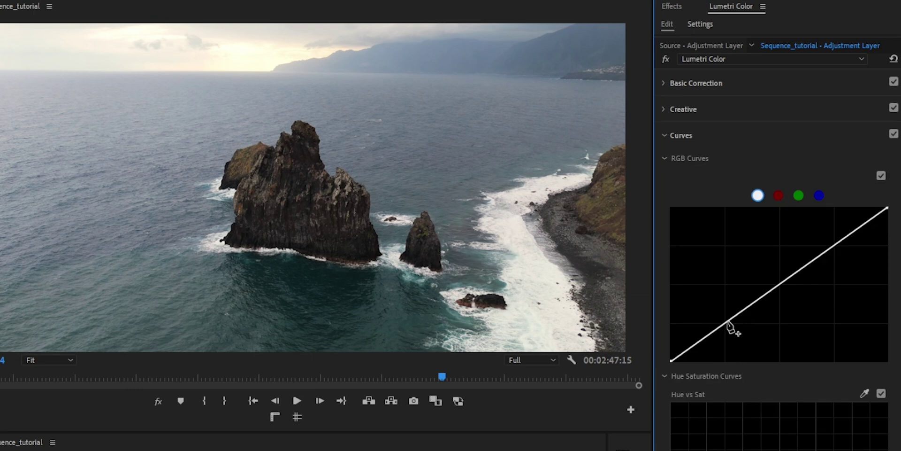
{"action": "left_click", "coordinate": [780, 283]}
{"action": "left_click", "coordinate": [830, 246]}
Shape the three RGB curve points into a gentle S and toggle the curve to compare.
{"action": "left_click_drag", "start_coordinate": [727, 322], "coordinate": [723, 321]}
{"action": "left_click_drag", "start_coordinate": [779, 283], "coordinate": [781, 286]}
{"action": "left_click_drag", "start_coordinate": [831, 246], "coordinate": [832, 243]}
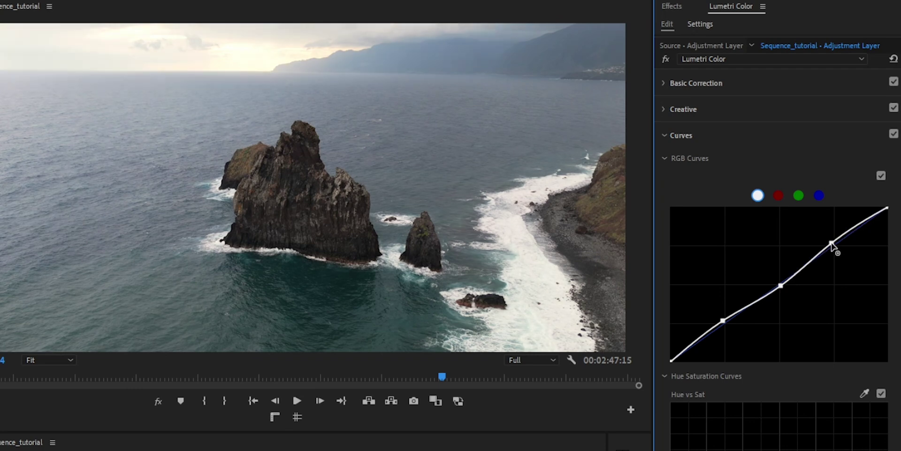
{"action": "left_click_drag", "start_coordinate": [724, 320], "coordinate": [724, 324]}
{"action": "left_click", "coordinate": [882, 175]}
{"action": "left_click", "coordinate": [882, 176]}
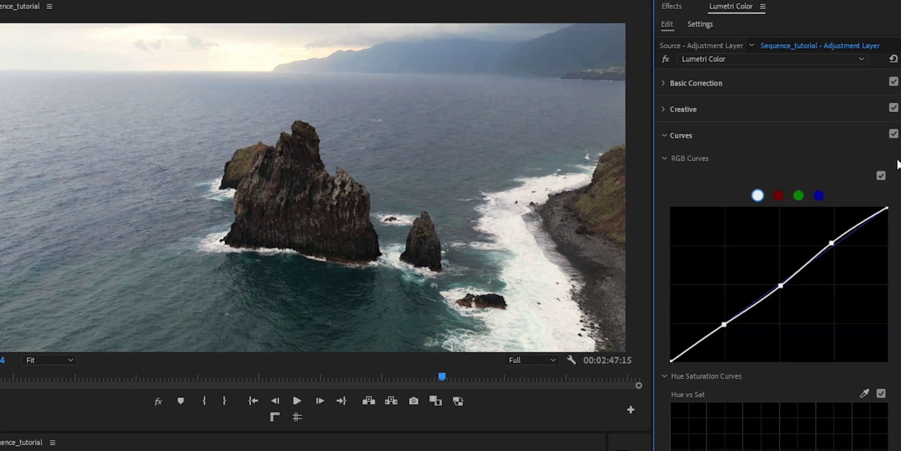
Sample the sea's blue with the Hue vs Luma eyedropper.
{"action": "scroll", "coordinate": [900, 276], "scroll_direction": "down", "scroll_amount": 4}
{"action": "scroll", "coordinate": [899, 276], "scroll_direction": "down", "scroll_amount": 9}
{"action": "left_click", "coordinate": [865, 305]}
{"action": "left_click", "coordinate": [42, 228]}
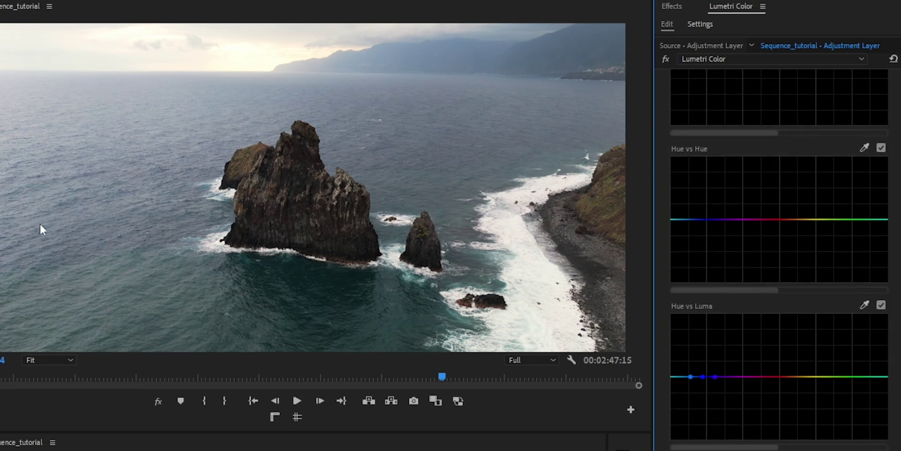
Test brightening and darkening sea blues on Hue vs Luma and shifting them on Hue vs Hue, then reset both curves.
{"action": "left_click_drag", "start_coordinate": [703, 376], "coordinate": [700, 341]}
{"action": "left_click_drag", "start_coordinate": [700, 342], "coordinate": [702, 401]}
{"action": "double_click", "coordinate": [703, 406]}
{"action": "left_click", "coordinate": [865, 148]}
{"action": "left_click", "coordinate": [77, 232]}
{"action": "mouse_move", "coordinate": [710, 220]}
{"action": "left_mouse_down"}
{"action": "mouse_move", "coordinate": [712, 202]}
{"action": "mouse_move", "coordinate": [713, 246]}
{"action": "left_mouse_up"}
{"action": "double_click", "coordinate": [814, 233]}
Sample the sea's blue on Hue vs Sat, test raising and lowering its saturation, then reset it.
{"action": "scroll", "coordinate": [780, 211], "scroll_direction": "up", "scroll_amount": 4}
{"action": "left_click", "coordinate": [864, 161]}
{"action": "left_click", "coordinate": [69, 242]}
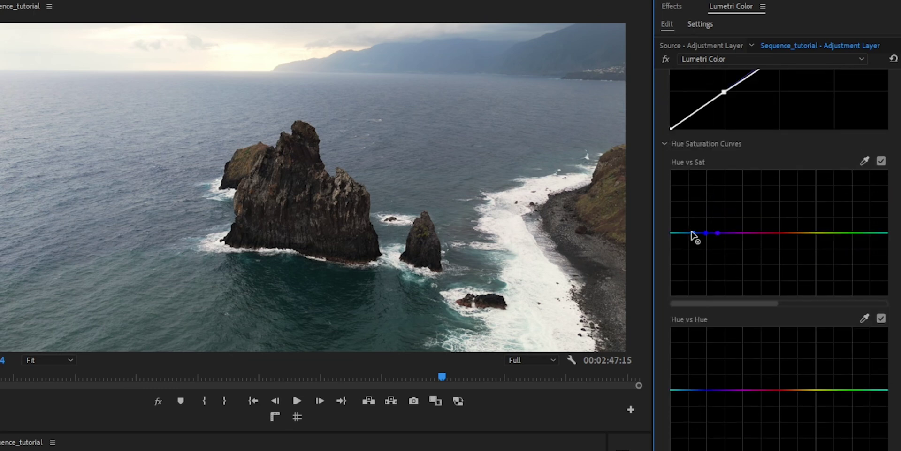
{"action": "left_click_drag", "start_coordinate": [709, 233], "coordinate": [710, 208]}
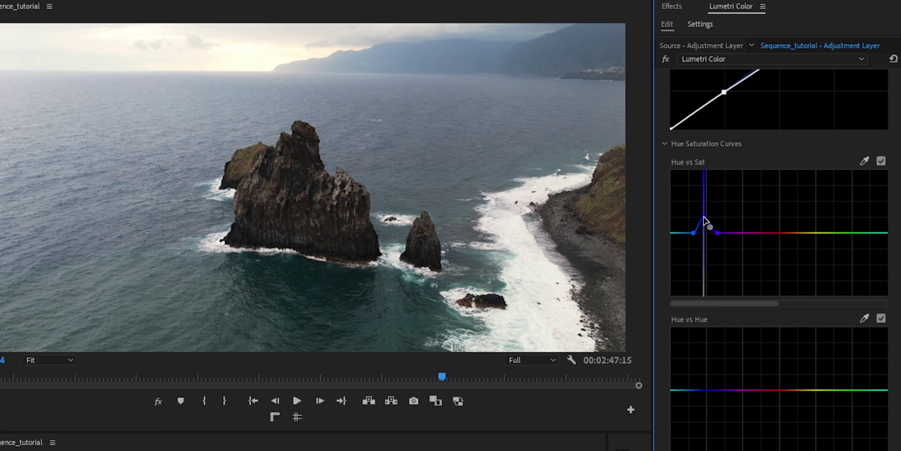
{"action": "left_click_drag", "start_coordinate": [710, 208], "coordinate": [705, 251]}
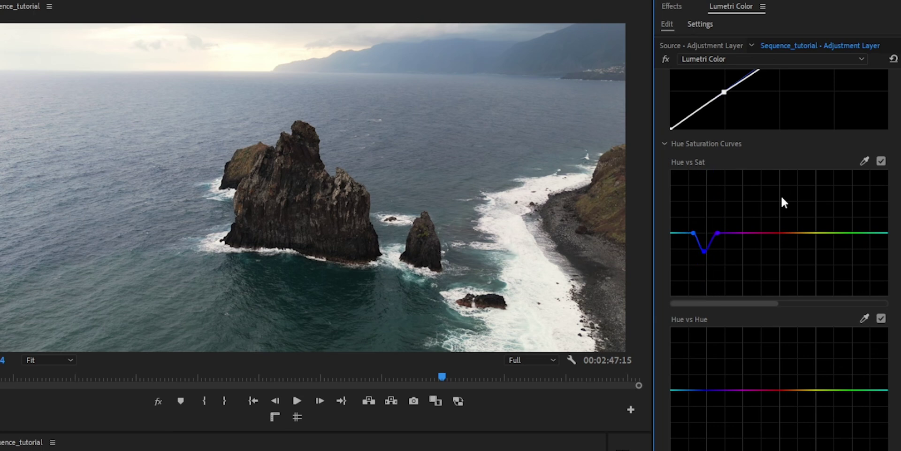
{"action": "double_click", "coordinate": [704, 251]}
{"action": "scroll", "coordinate": [866, 324], "scroll_direction": "down", "scroll_amount": 3}
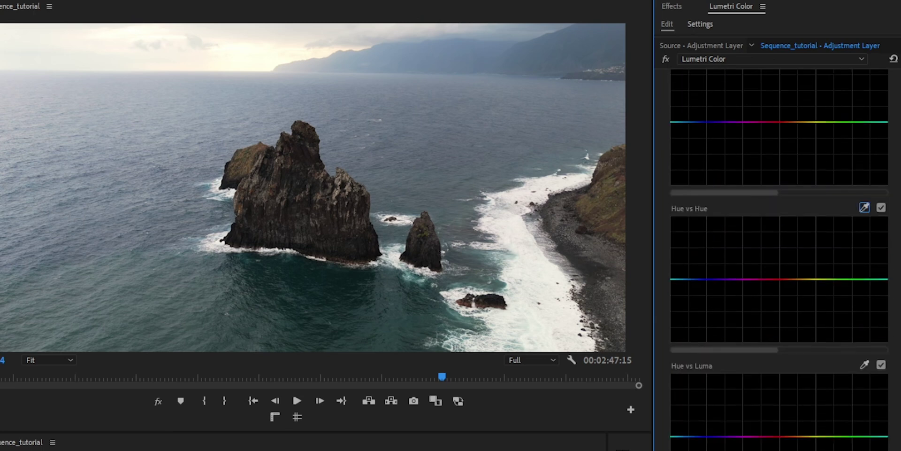
After a reset right-end test, add a raised blue point at the left end of Hue vs Luma.
{"action": "left_click_drag", "start_coordinate": [873, 388], "coordinate": [875, 403]}
{"action": "double_click", "coordinate": [859, 330]}
{"action": "left_click", "coordinate": [686, 388]}
{"action": "mouse_move", "coordinate": [685, 388]}
{"action": "left_mouse_down"}
{"action": "mouse_move", "coordinate": [680, 369]}
{"action": "mouse_move", "coordinate": [686, 382]}
{"action": "left_mouse_up"}
{"action": "left_click", "coordinate": [882, 317]}
{"action": "left_click", "coordinate": [882, 316]}
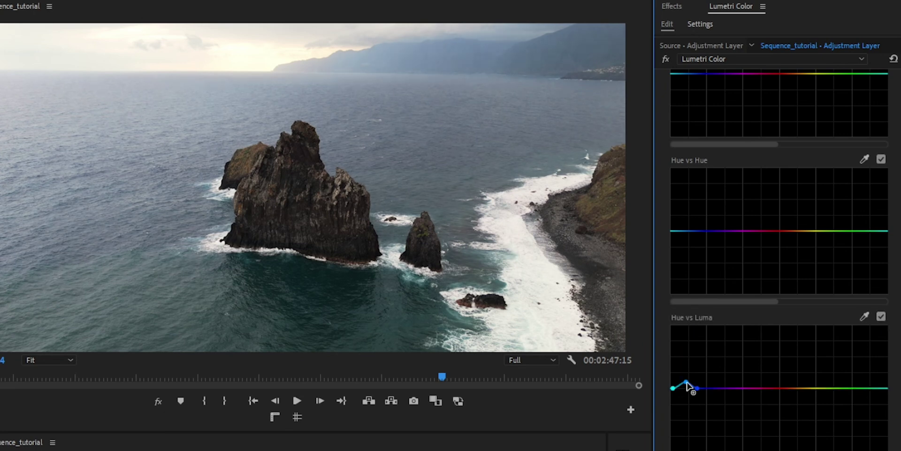
Push the blue luma peak higher, comparing with the curve and all effects toggled off and on.
{"action": "left_click_drag", "start_coordinate": [688, 386], "coordinate": [686, 383]}
{"action": "left_click_drag", "start_coordinate": [686, 384], "coordinate": [689, 378]}
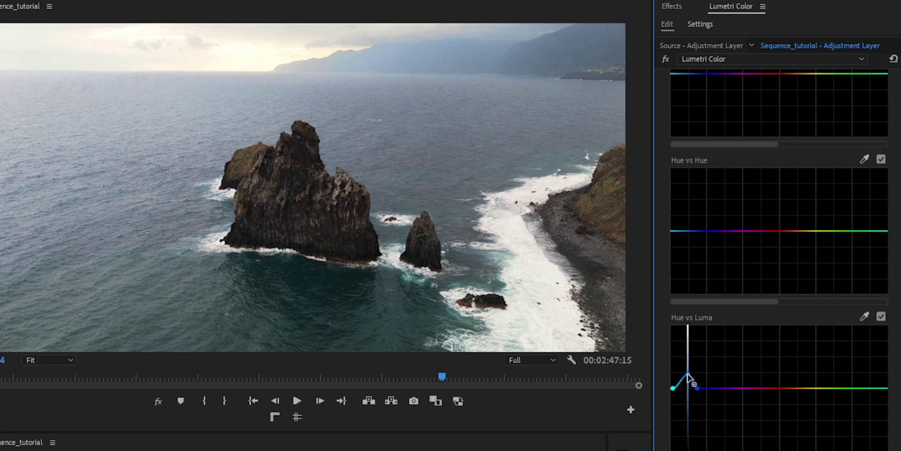
{"action": "left_click_drag", "start_coordinate": [687, 378], "coordinate": [687, 372]}
{"action": "left_click", "coordinate": [882, 316]}
{"action": "left_click", "coordinate": [882, 316]}
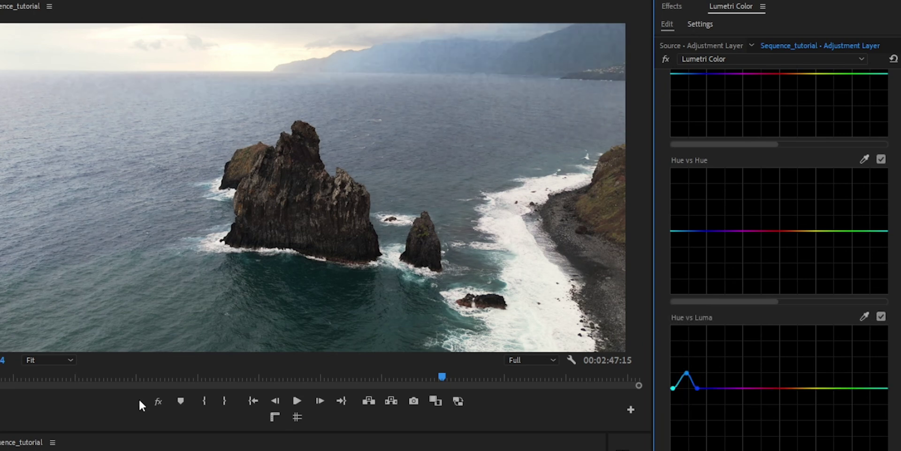
{"action": "left_click", "coordinate": [154, 400]}
{"action": "left_click", "coordinate": [154, 400]}
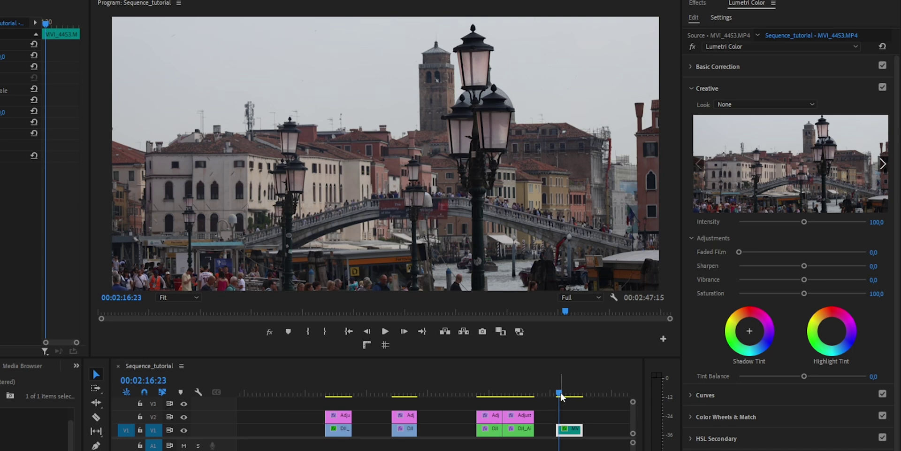
Move the playhead into the Venice canal clip MVI_4453 and play it through to review.
{"action": "left_click_drag", "start_coordinate": [560, 396], "coordinate": [560, 398]}
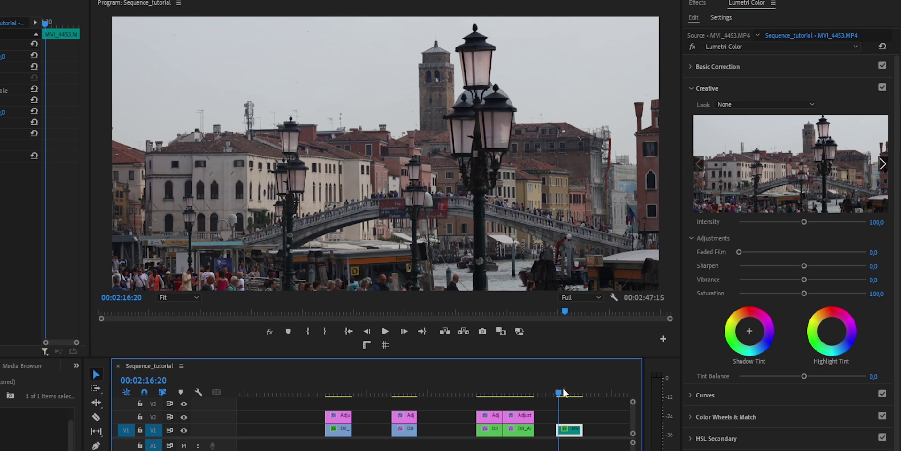
{"action": "left_click", "coordinate": [384, 332]}
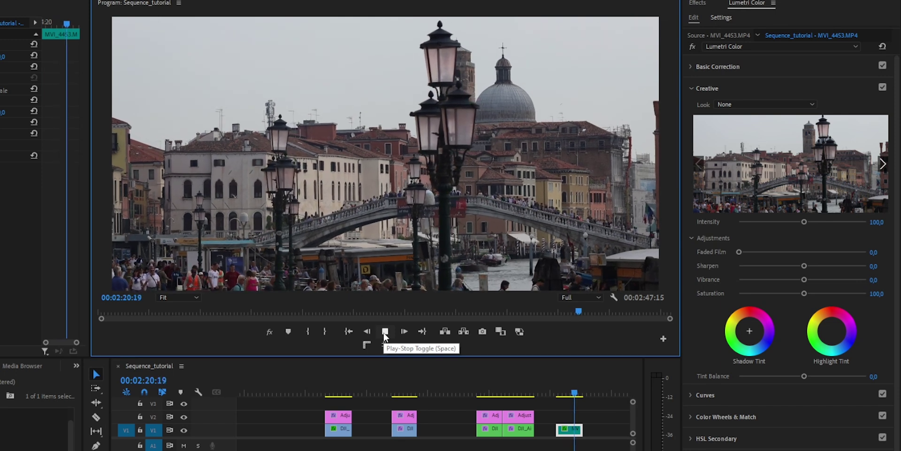
{"action": "left_click", "coordinate": [385, 333]}
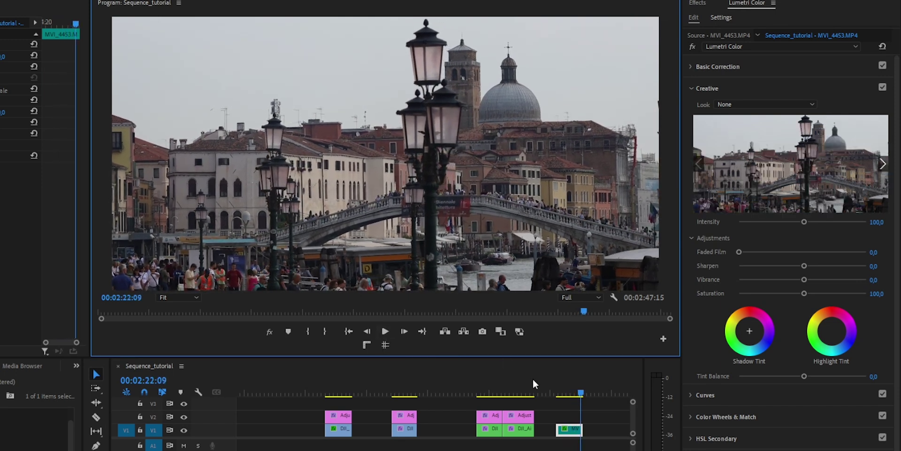
Search effects for 'stabi' and apply Warp Stabilizer to the Venice canal clip on V1.
{"action": "left_click_drag", "start_coordinate": [580, 393], "coordinate": [560, 394]}
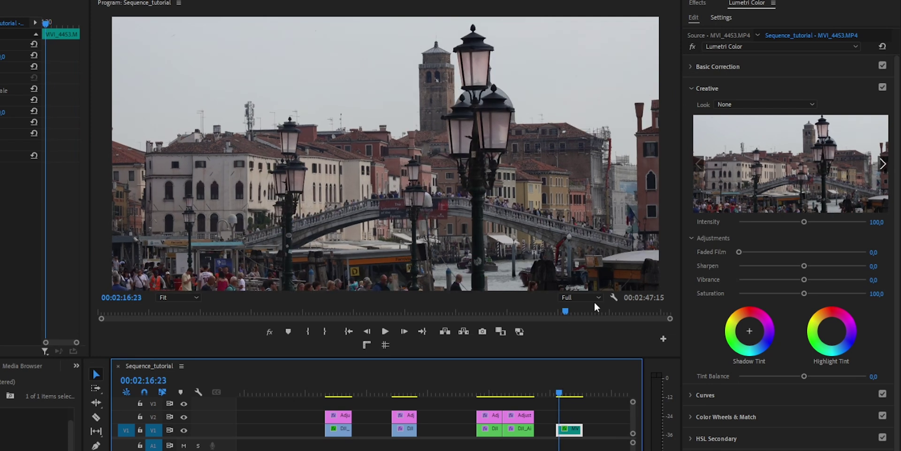
{"action": "left_click", "coordinate": [712, 4]}
{"action": "left_click", "coordinate": [740, 17]}
{"action": "type", "text": "stabi"}
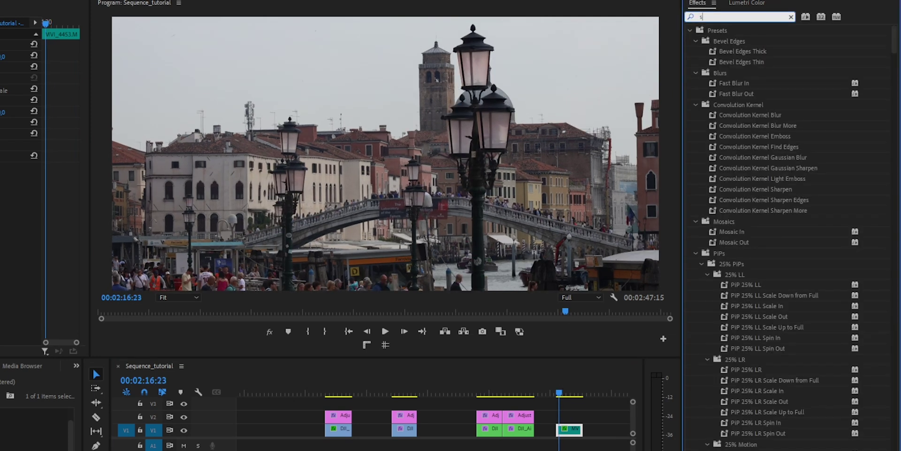
{"action": "left_click", "coordinate": [743, 94]}
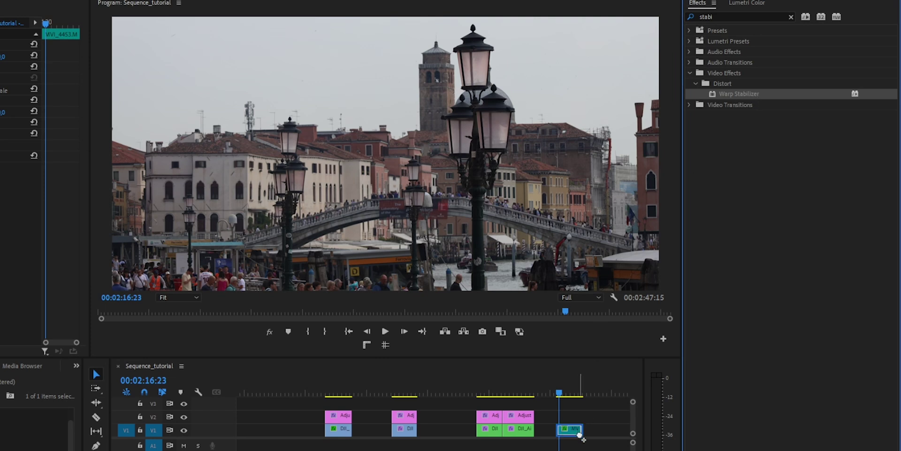
{"action": "left_click_drag", "start_coordinate": [644, 253], "coordinate": [570, 429]}
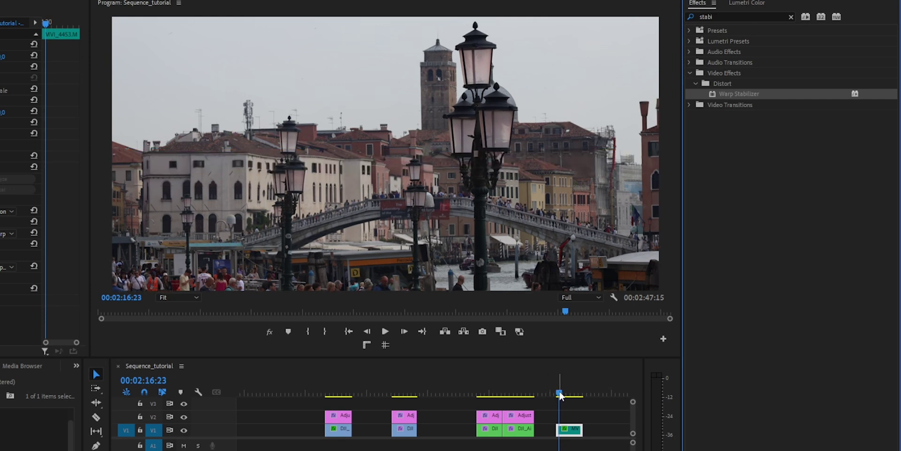
{"action": "left_click", "coordinate": [739, 7]}
{"action": "left_click", "coordinate": [557, 392]}
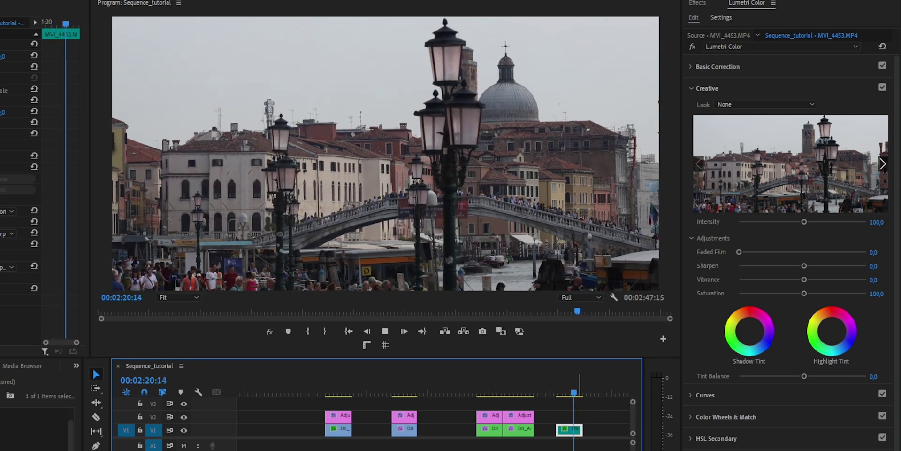
{"action": "left_click", "coordinate": [563, 395]}
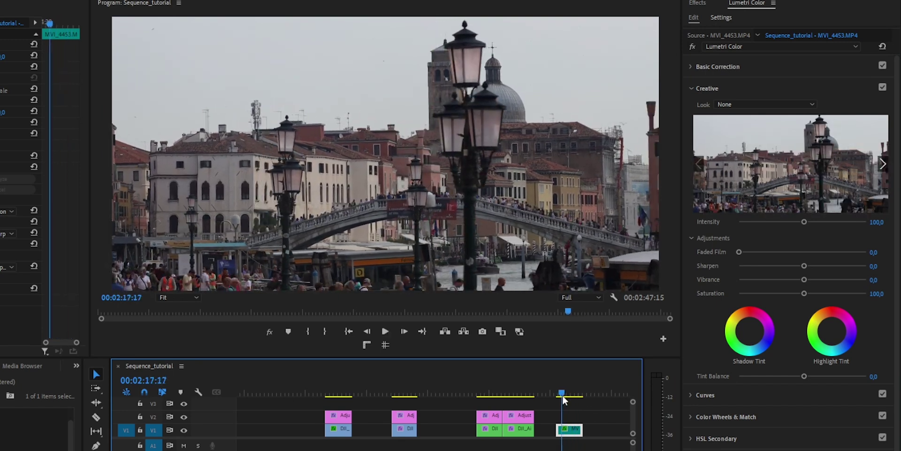
{"action": "left_click", "coordinate": [270, 331]}
{"action": "key", "text": "space"}
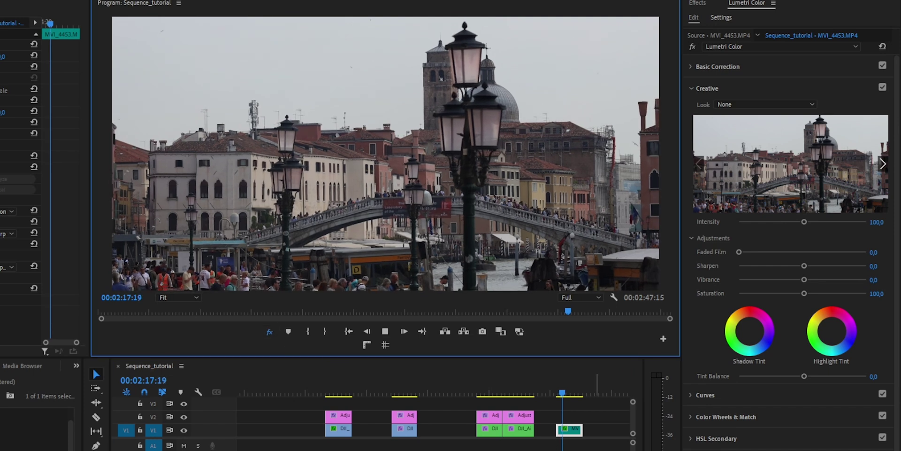
{"action": "key", "text": "space"}
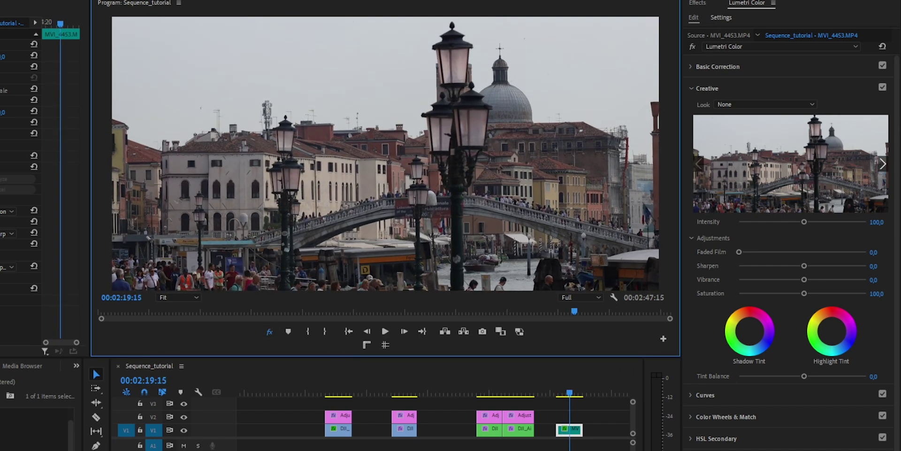
{"action": "left_click_drag", "start_coordinate": [570, 397], "coordinate": [560, 397]}
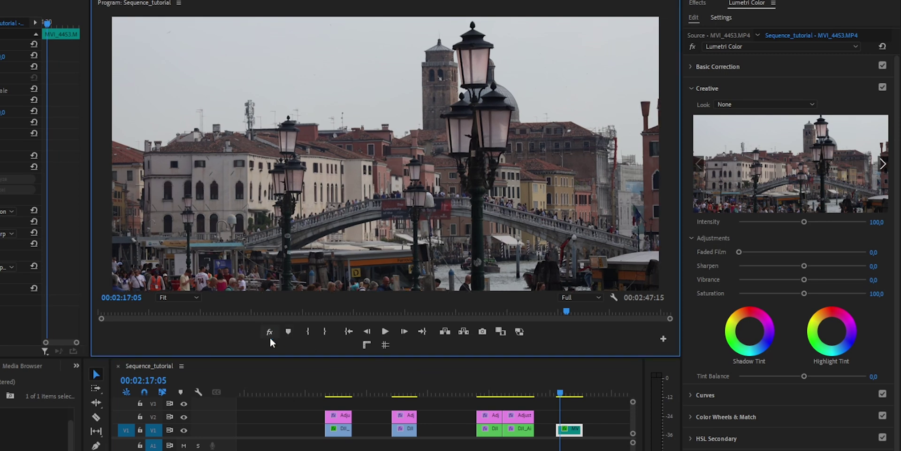
{"action": "key", "text": "space"}
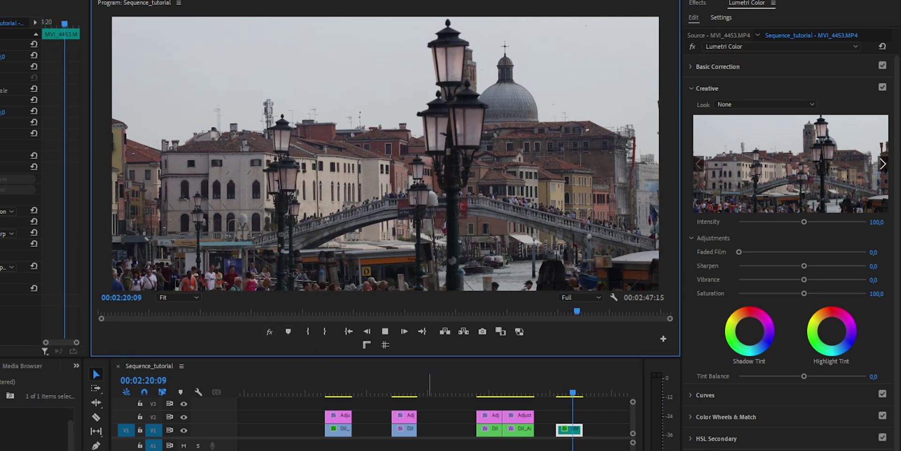
{"action": "left_click", "coordinate": [564, 394]}
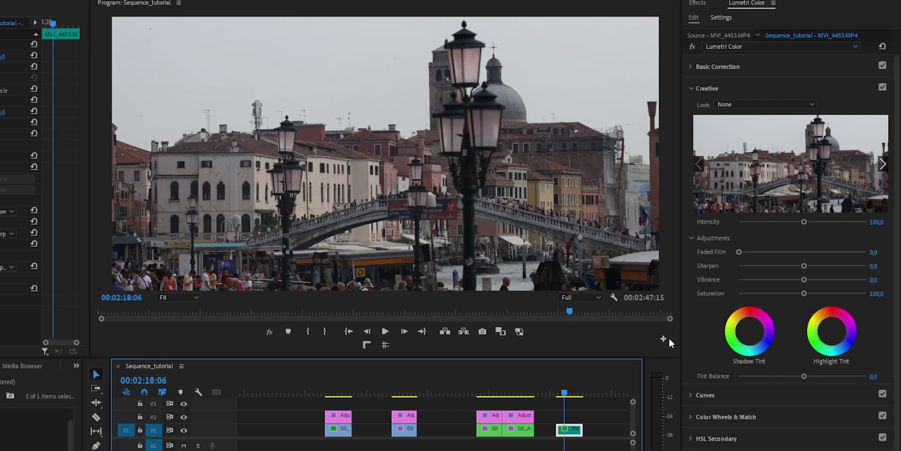
{"action": "left_click_drag", "start_coordinate": [565, 393], "coordinate": [570, 397]}
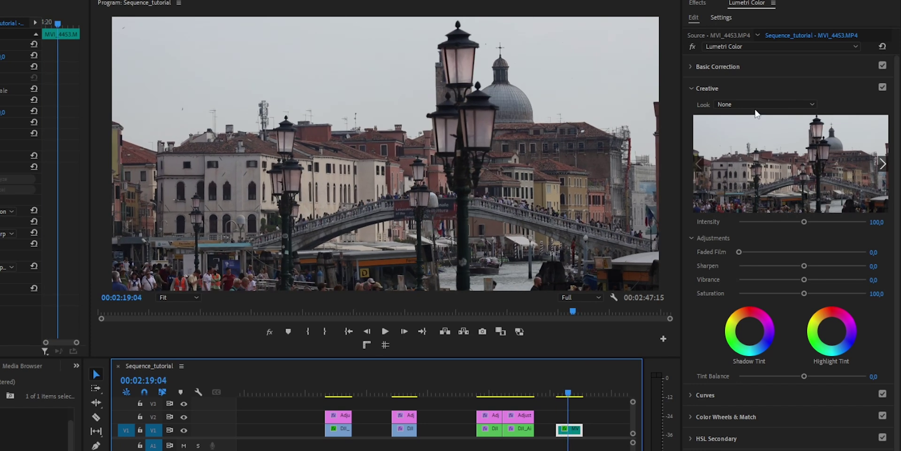
Compare GGFD_Valencia and GGFD_Venecia looks, keep GGFD_Venecia, and add an adjustment layer above the clip.
{"action": "left_click", "coordinate": [755, 105]}
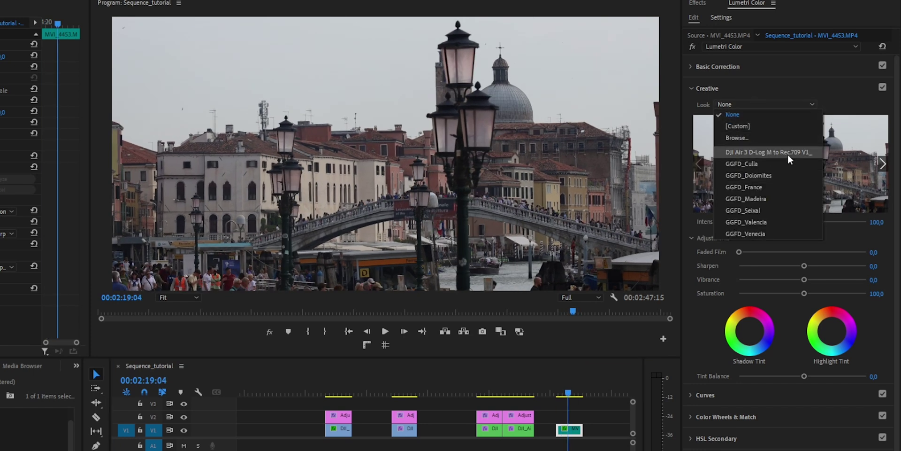
{"action": "left_click", "coordinate": [782, 233]}
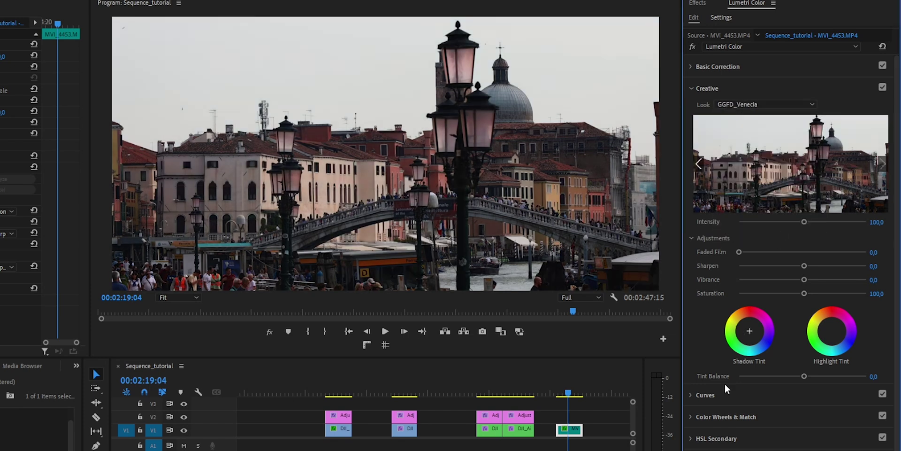
{"action": "left_click", "coordinate": [756, 104]}
{"action": "left_click", "coordinate": [767, 222]}
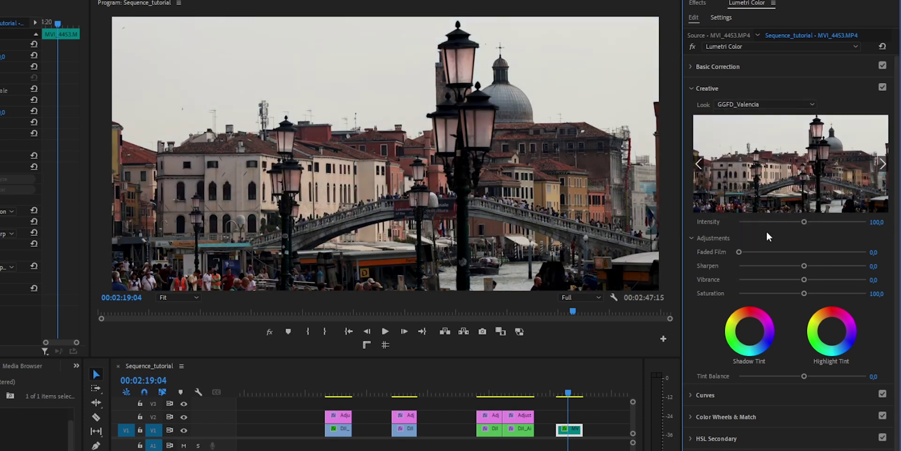
{"action": "left_click", "coordinate": [761, 104]}
{"action": "left_click", "coordinate": [757, 233]}
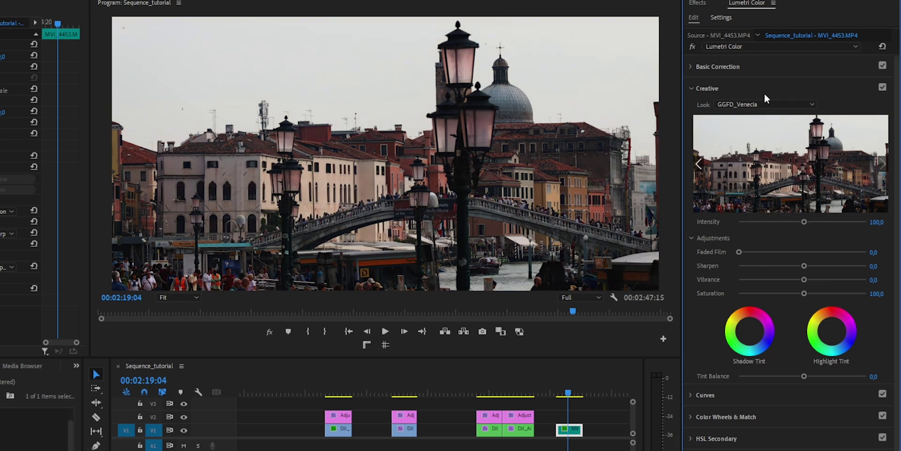
{"action": "left_click", "coordinate": [765, 104]}
{"action": "left_click", "coordinate": [768, 222]}
{"action": "left_click", "coordinate": [765, 104]}
{"action": "left_click", "coordinate": [763, 233]}
{"action": "left_click_drag", "start_coordinate": [35, 423], "coordinate": [571, 426]}
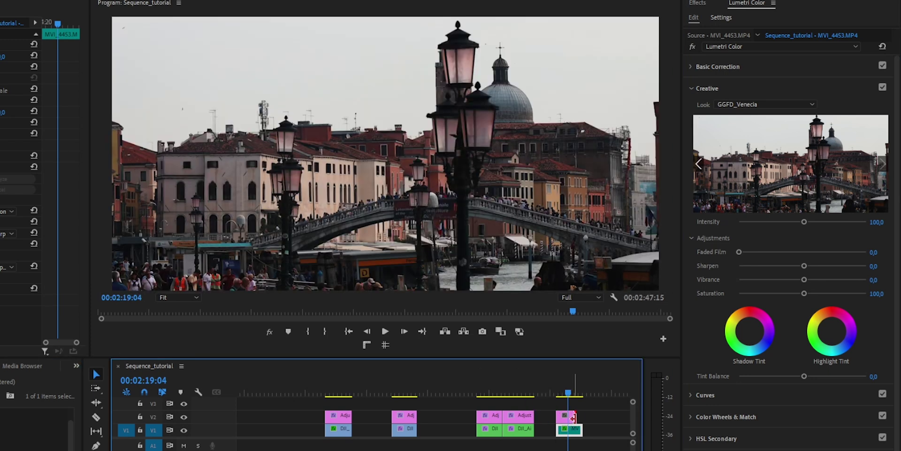
Give the adjustment layer Contrast -14.5, Shadows 23.7, Whites 20.3 and Temperature -5.
{"action": "left_click", "coordinate": [567, 416]}
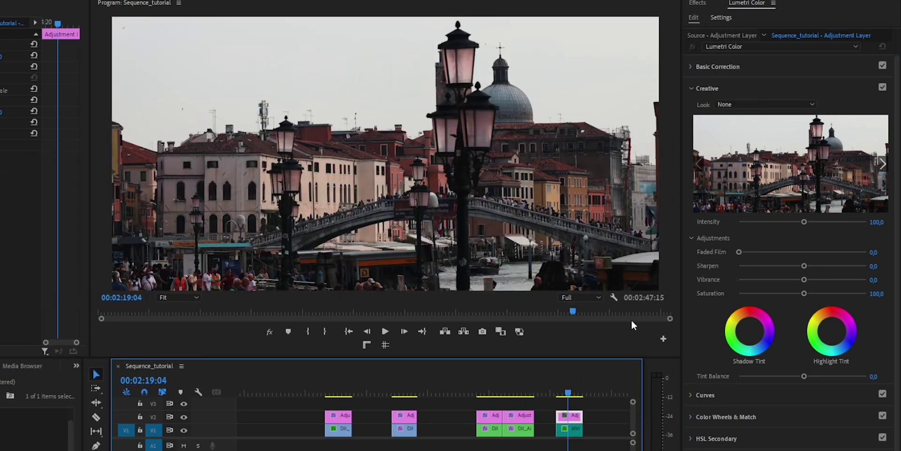
{"action": "left_click", "coordinate": [735, 66]}
{"action": "mouse_move", "coordinate": [801, 280]}
{"action": "left_mouse_down"}
{"action": "mouse_move", "coordinate": [786, 281]}
{"action": "mouse_move", "coordinate": [787, 306]}
{"action": "mouse_move", "coordinate": [819, 307]}
{"action": "mouse_move", "coordinate": [811, 306]}
{"action": "mouse_move", "coordinate": [814, 339]}
{"action": "left_mouse_up"}
{"action": "left_click_drag", "start_coordinate": [799, 204], "coordinate": [798, 203]}
{"action": "left_click", "coordinate": [887, 204]}
{"action": "type", "text": "-5"}
{"action": "key", "text": "Return"}
{"action": "left_click", "coordinate": [159, 405]}
{"action": "left_click", "coordinate": [160, 404]}
{"action": "left_click", "coordinate": [160, 404]}
{"action": "left_click", "coordinate": [160, 405]}
Add a three-point RGB curve that deepens shadows and brightens highlights, comparing with effects toggled.
{"action": "left_click", "coordinate": [727, 330]}
{"action": "left_click", "coordinate": [780, 289]}
{"action": "left_click", "coordinate": [834, 251]}
{"action": "left_click_drag", "start_coordinate": [726, 331], "coordinate": [728, 338]}
{"action": "mouse_move", "coordinate": [834, 250]}
{"action": "left_mouse_down"}
{"action": "mouse_move", "coordinate": [829, 241]}
{"action": "mouse_move", "coordinate": [836, 248]}
{"action": "left_mouse_up"}
{"action": "left_click_drag", "start_coordinate": [781, 289], "coordinate": [780, 292]}
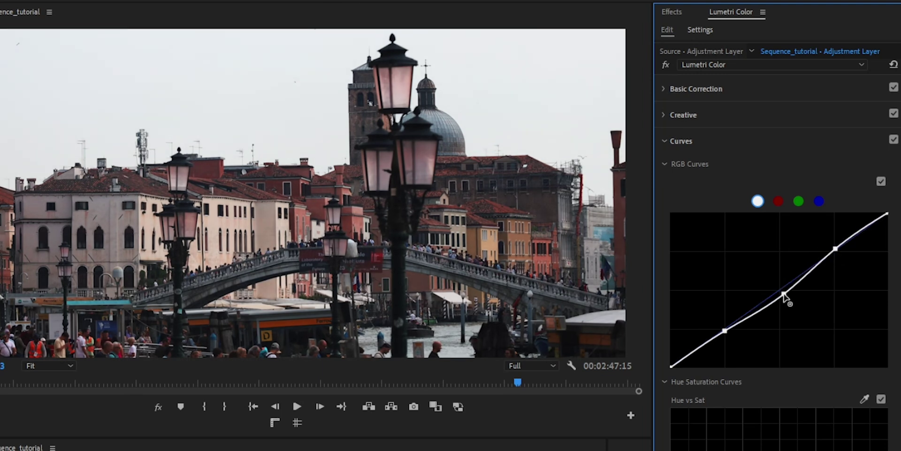
{"action": "left_click", "coordinate": [881, 182]}
{"action": "left_click", "coordinate": [881, 182]}
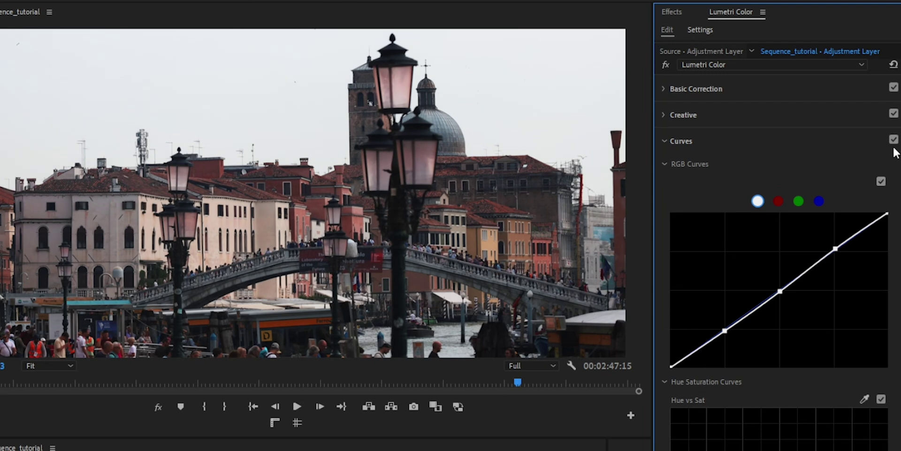
{"action": "left_click", "coordinate": [159, 408]}
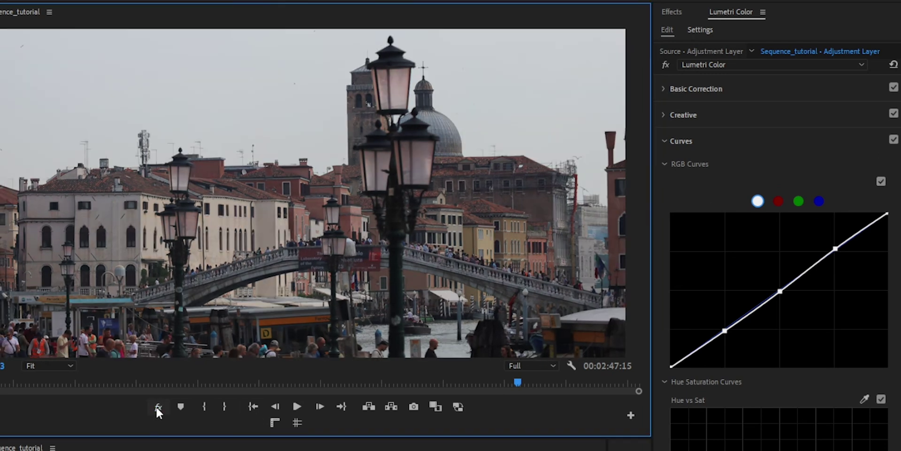
{"action": "left_click", "coordinate": [158, 407]}
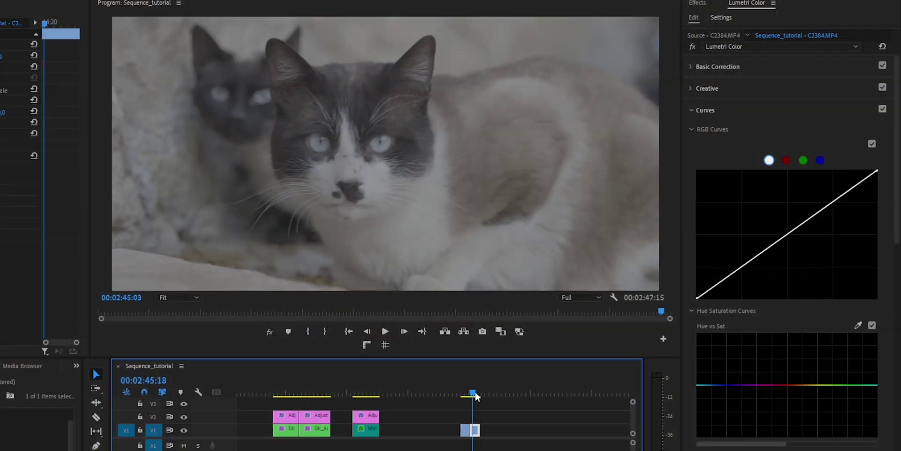
Go to the start of cat clip C2416 and apply the GGFD_Venecia creative look.
{"action": "left_click", "coordinate": [472, 397]}
{"action": "key", "text": "Up"}
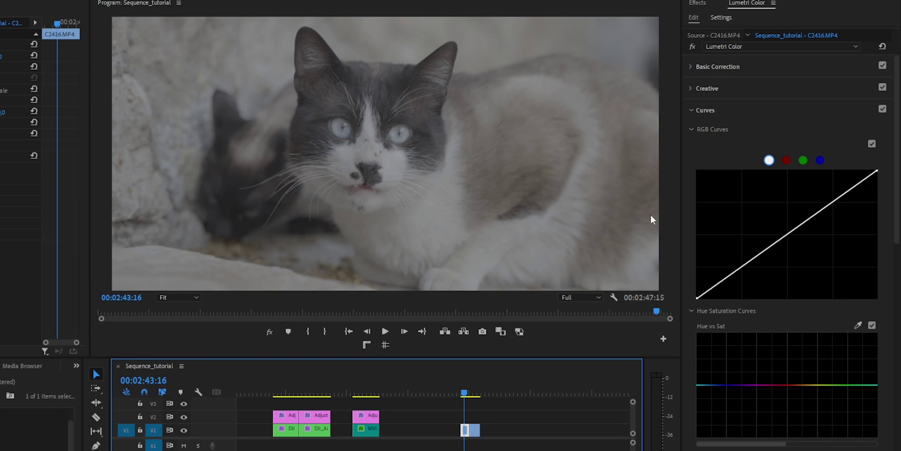
{"action": "left_click", "coordinate": [714, 89]}
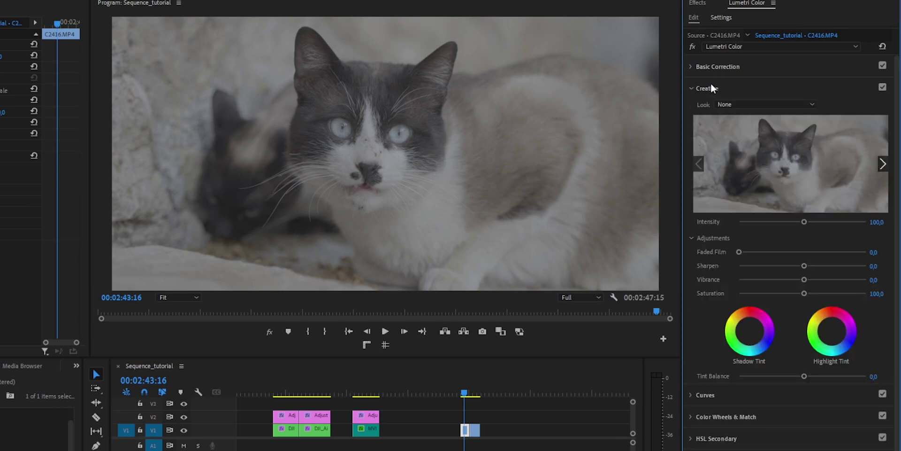
{"action": "left_click", "coordinate": [728, 102]}
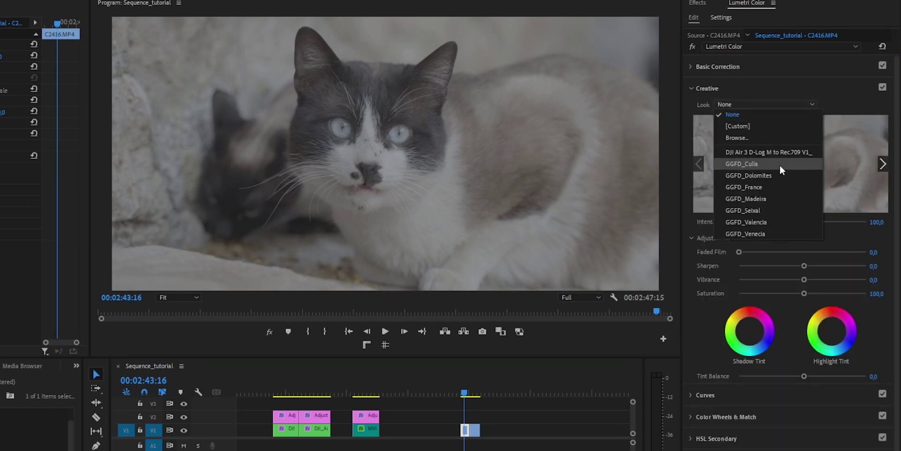
{"action": "left_click", "coordinate": [773, 234]}
Try GGFD_Valencia, Dolomites, France and Madeira, settle on GGFD_Culla, and add an adjustment layer above.
{"action": "left_click", "coordinate": [763, 104]}
{"action": "left_click", "coordinate": [772, 221]}
{"action": "left_click", "coordinate": [760, 105]}
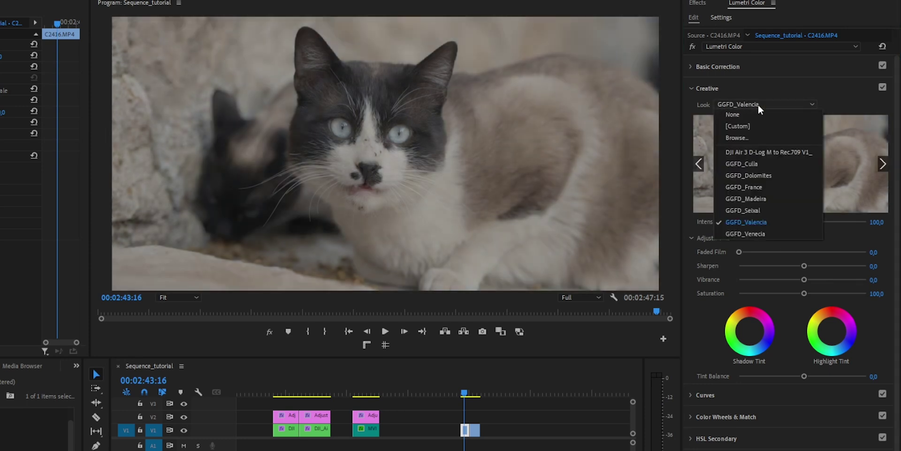
{"action": "left_click", "coordinate": [769, 176]}
{"action": "left_click", "coordinate": [758, 107]}
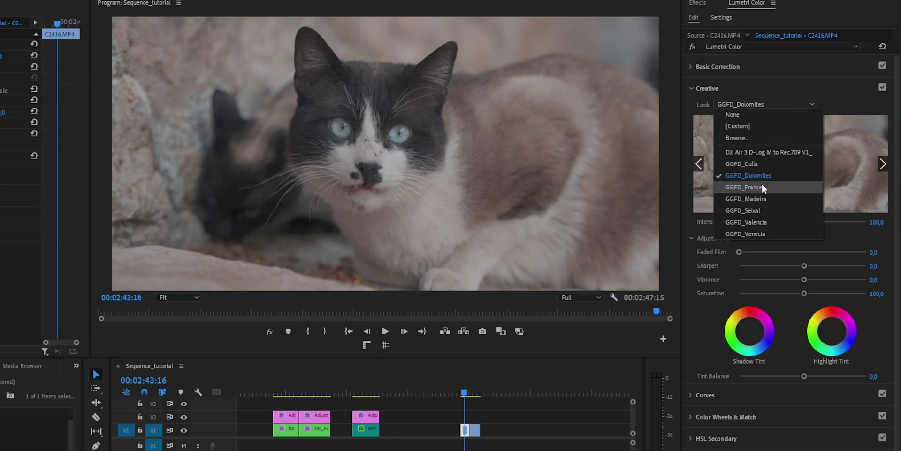
{"action": "left_click", "coordinate": [763, 186]}
{"action": "left_click", "coordinate": [755, 105]}
{"action": "left_click", "coordinate": [764, 199]}
{"action": "left_click", "coordinate": [761, 108]}
{"action": "left_click", "coordinate": [742, 163]}
{"action": "left_click", "coordinate": [755, 106]}
{"action": "left_click", "coordinate": [732, 163]}
{"action": "mouse_move", "coordinate": [29, 423]}
{"action": "left_mouse_down"}
{"action": "mouse_move", "coordinate": [483, 412]}
{"action": "mouse_move", "coordinate": [468, 420]}
{"action": "left_mouse_up"}
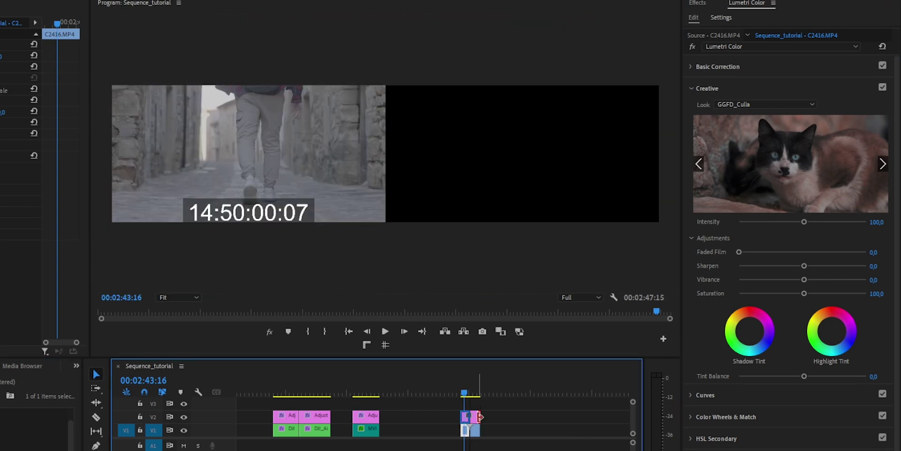
On the cat adjustment layer set Temperature -22, raise contrast, highlights and whites, and set Blacks -2.
{"action": "scroll", "coordinate": [468, 420], "scroll_direction": "up", "scroll_amount": 5}
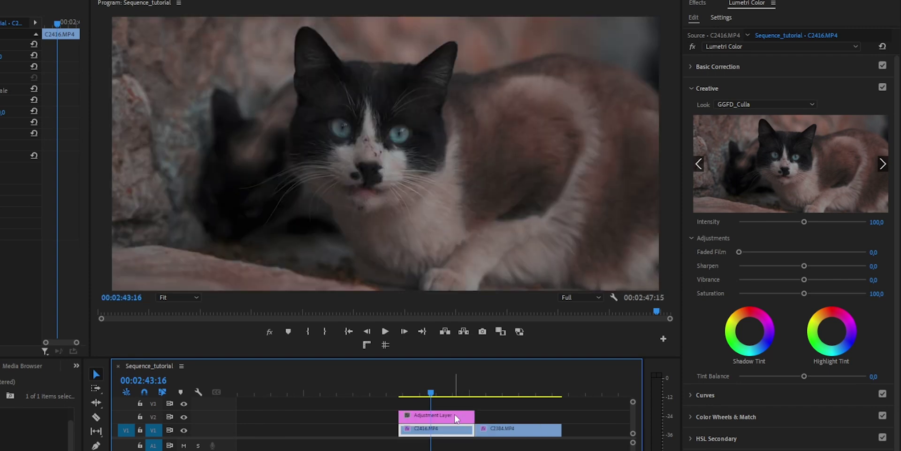
{"action": "left_click", "coordinate": [456, 418]}
{"action": "left_click", "coordinate": [765, 69]}
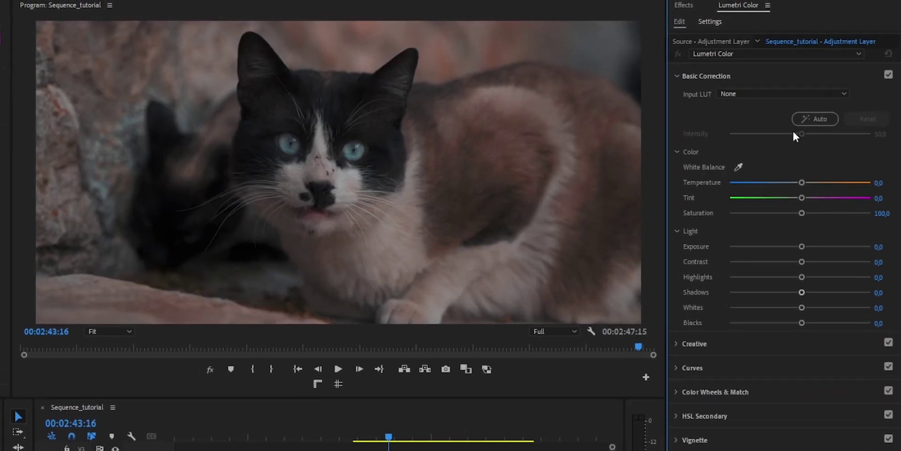
{"action": "mouse_move", "coordinate": [805, 198]}
{"action": "left_mouse_down"}
{"action": "mouse_move", "coordinate": [781, 202]}
{"action": "mouse_move", "coordinate": [799, 199]}
{"action": "left_mouse_up"}
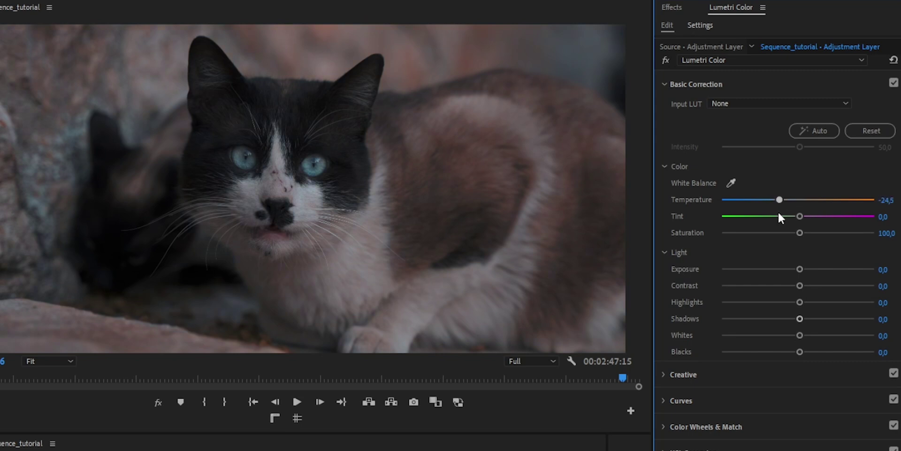
{"action": "mouse_move", "coordinate": [800, 286]}
{"action": "left_mouse_down"}
{"action": "mouse_move", "coordinate": [827, 302]}
{"action": "mouse_move", "coordinate": [823, 322]}
{"action": "mouse_move", "coordinate": [775, 303]}
{"action": "mouse_move", "coordinate": [819, 304]}
{"action": "mouse_move", "coordinate": [764, 287]}
{"action": "mouse_move", "coordinate": [810, 291]}
{"action": "left_mouse_up"}
{"action": "mouse_move", "coordinate": [800, 335]}
{"action": "left_mouse_down"}
{"action": "mouse_move", "coordinate": [841, 336]}
{"action": "mouse_move", "coordinate": [795, 352]}
{"action": "left_mouse_up"}
{"action": "left_click", "coordinate": [884, 352]}
{"action": "type", "text": "-2"}
{"action": "key", "text": "Return"}
Play the cat clip while refining Contrast to 36.9 and Shadows to 23.7, comparing with effects toggled.
{"action": "left_click", "coordinate": [158, 401]}
{"action": "left_click", "coordinate": [158, 402]}
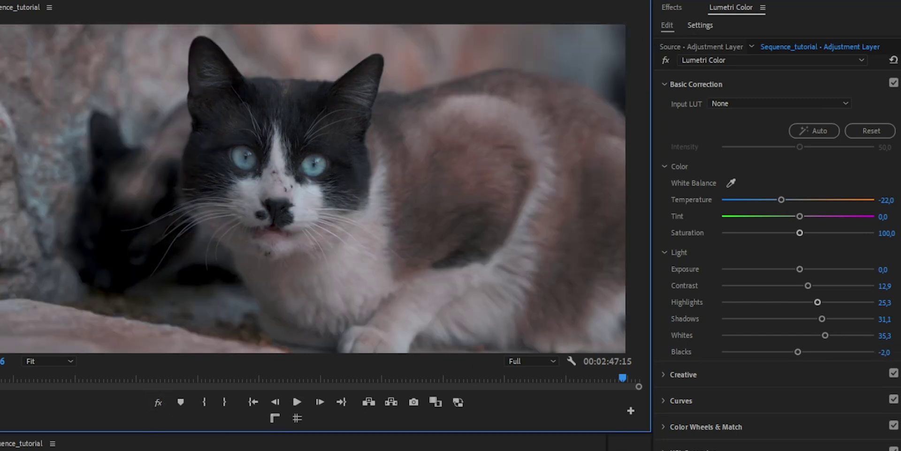
{"action": "key", "text": "space"}
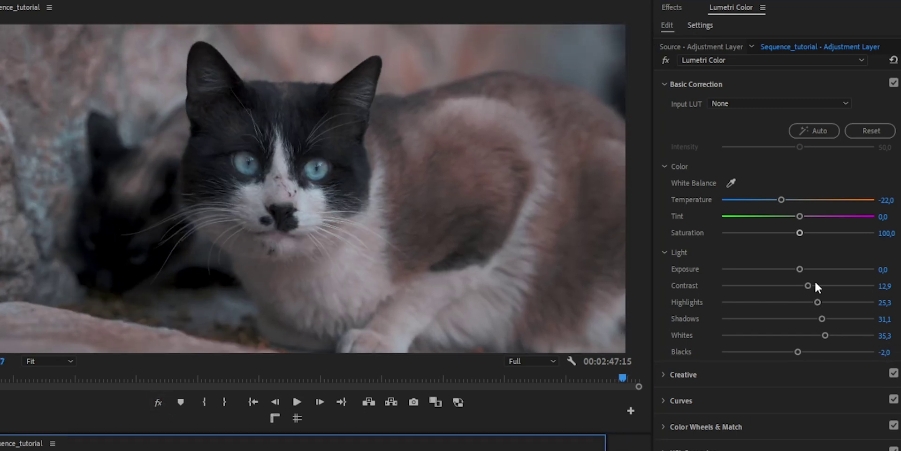
{"action": "left_click_drag", "start_coordinate": [808, 285], "coordinate": [825, 285]}
{"action": "left_click_drag", "start_coordinate": [824, 318], "coordinate": [817, 318]}
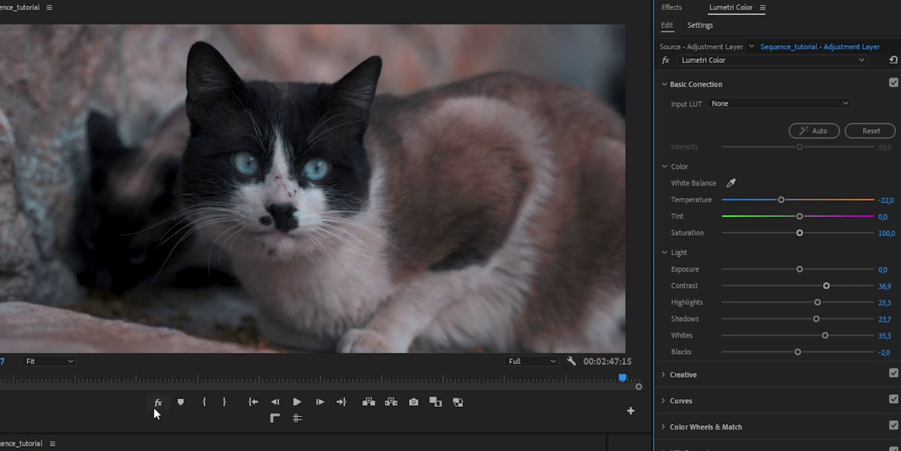
{"action": "left_click", "coordinate": [157, 404]}
{"action": "left_click", "coordinate": [157, 404]}
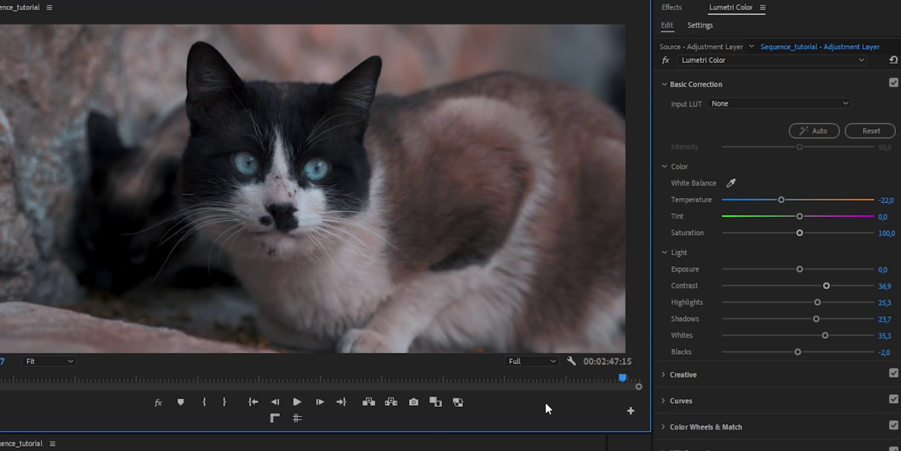